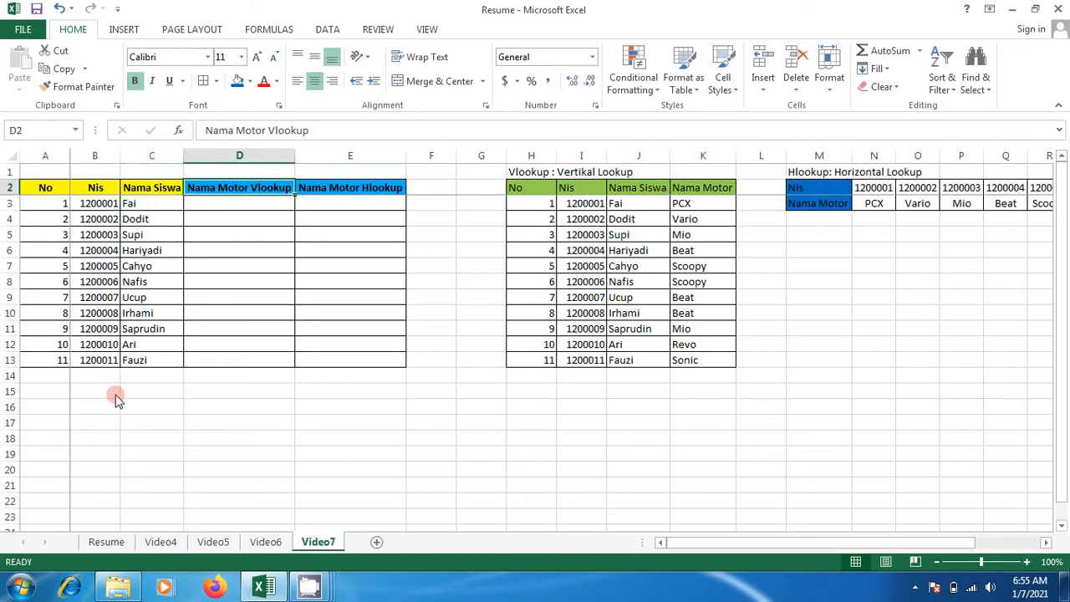
Examine the student table's columns and the vertical lookup table that holds Nis, Nama Siswa and Nama Motor
{"action": "key", "text": "Up"}
{"action": "key", "text": "Right"}
{"action": "key", "text": "Left"}
{"action": "key", "text": "Left"}
{"action": "key", "text": "Left"}
{"action": "key", "text": "Down"}
{"action": "key", "text": "Down"}
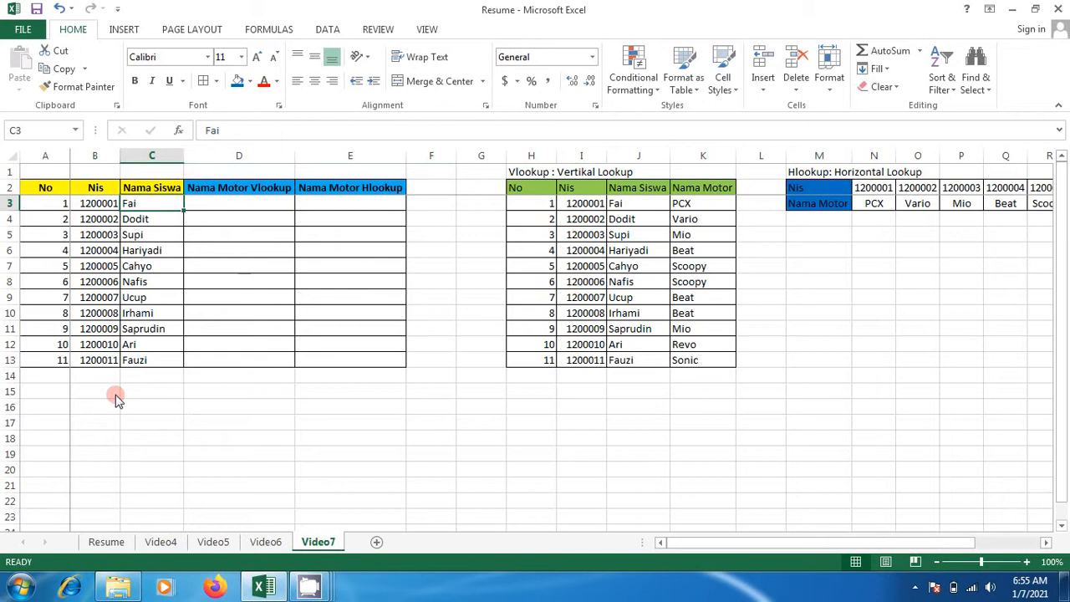
{"action": "key", "text": "Right"}
{"action": "key", "text": "Right"}
{"action": "key", "text": "Right"}
{"action": "key", "text": "Right"}
{"action": "key", "text": "Right"}
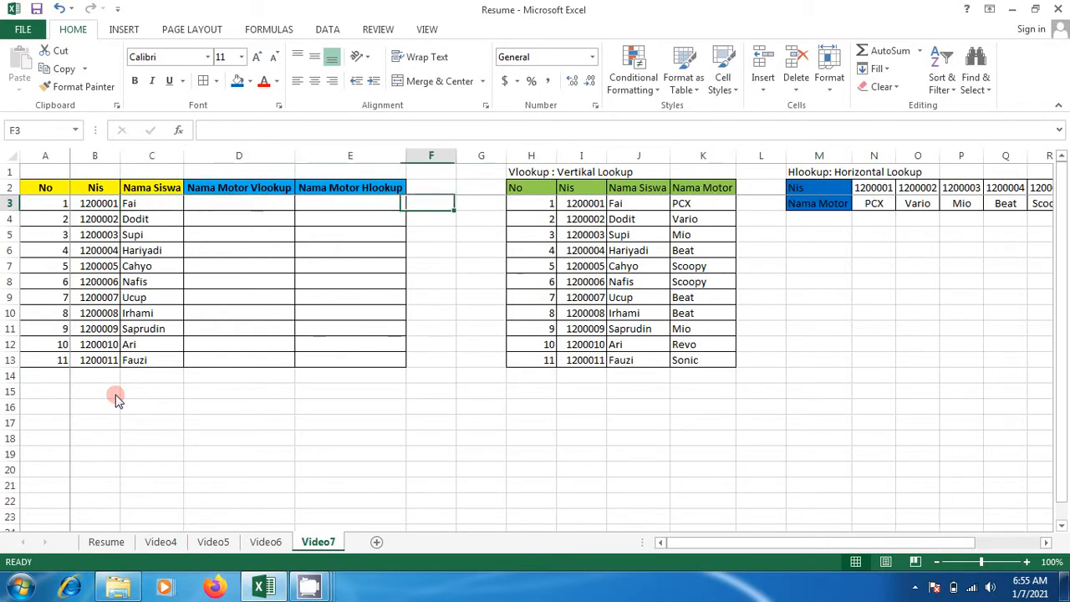
{"action": "key", "text": "Right"}
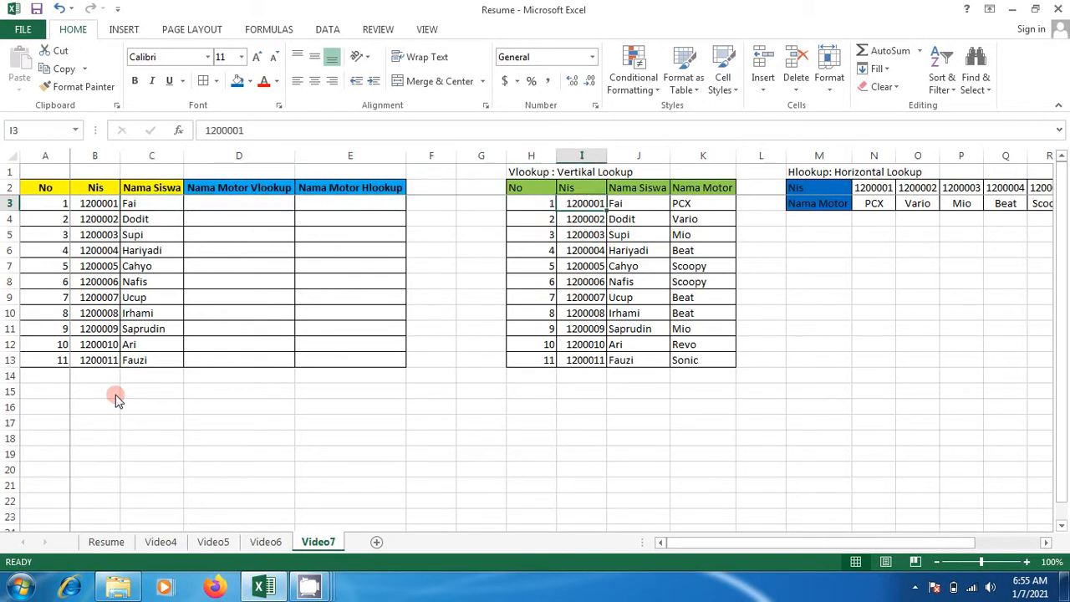
{"action": "key", "text": "Up"}
{"action": "key", "text": "Up"}
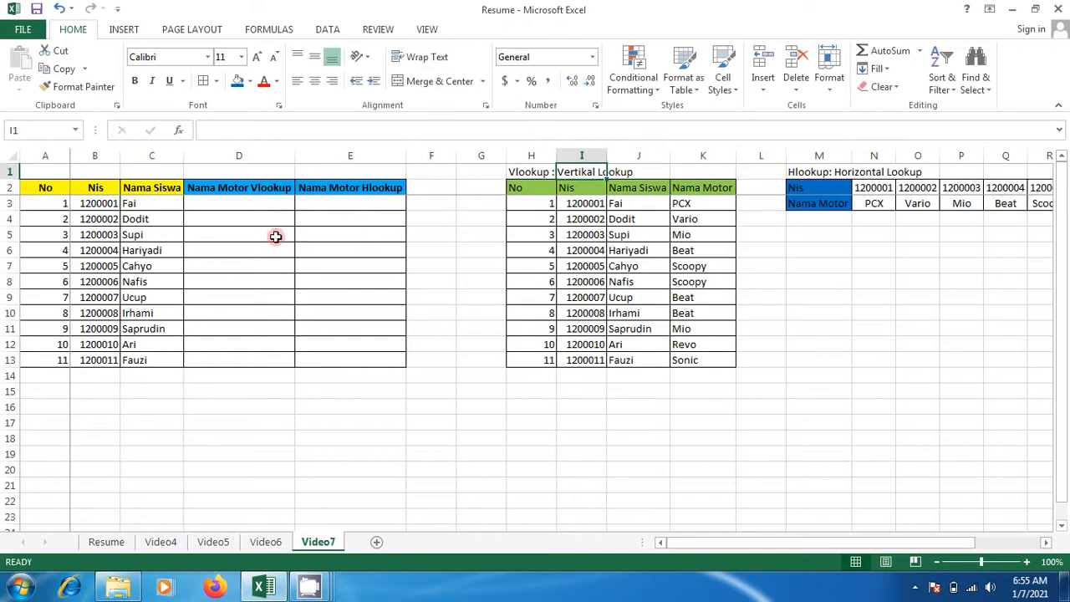
Compare the empty Nama Motor Vlookup column with the vertical lookup table's entries and dismiss the Windows activation notice
{"action": "left_click", "coordinate": [238, 205]}
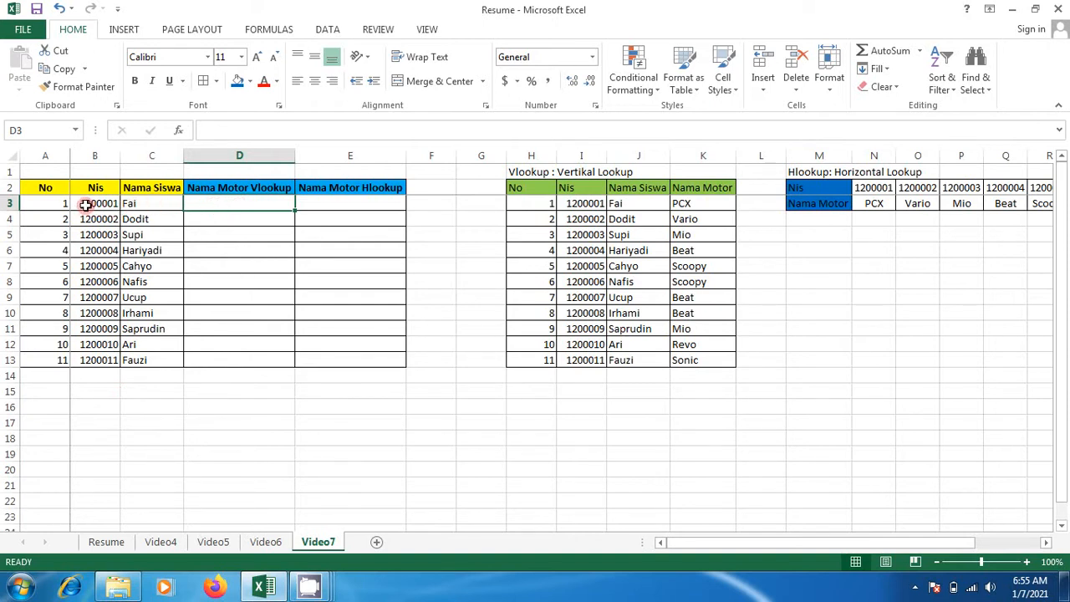
{"action": "left_click", "coordinate": [196, 217]}
{"action": "left_click", "coordinate": [159, 203]}
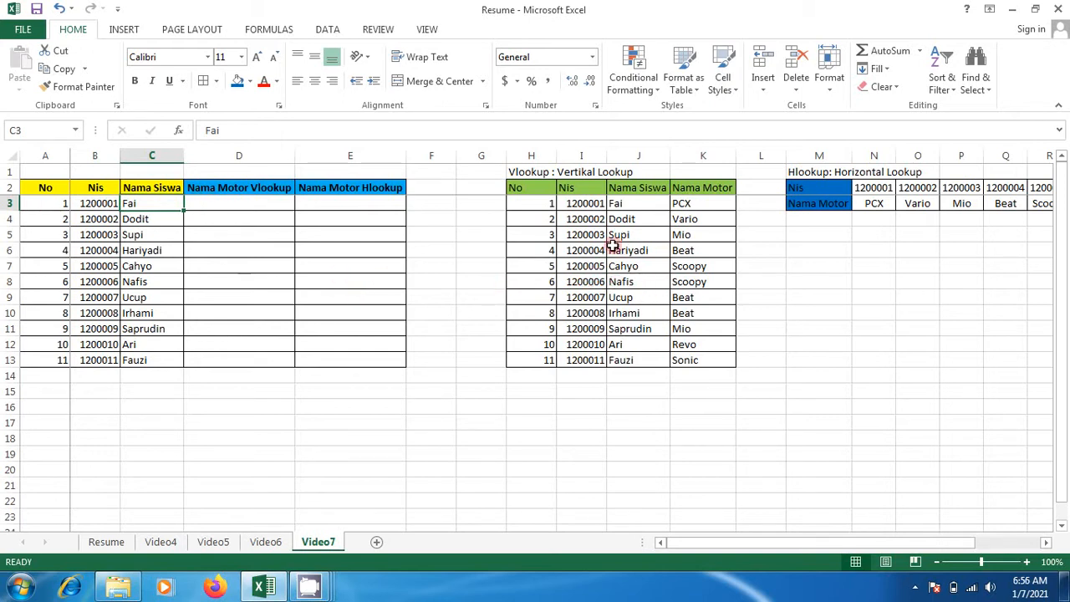
{"action": "left_click", "coordinate": [258, 224]}
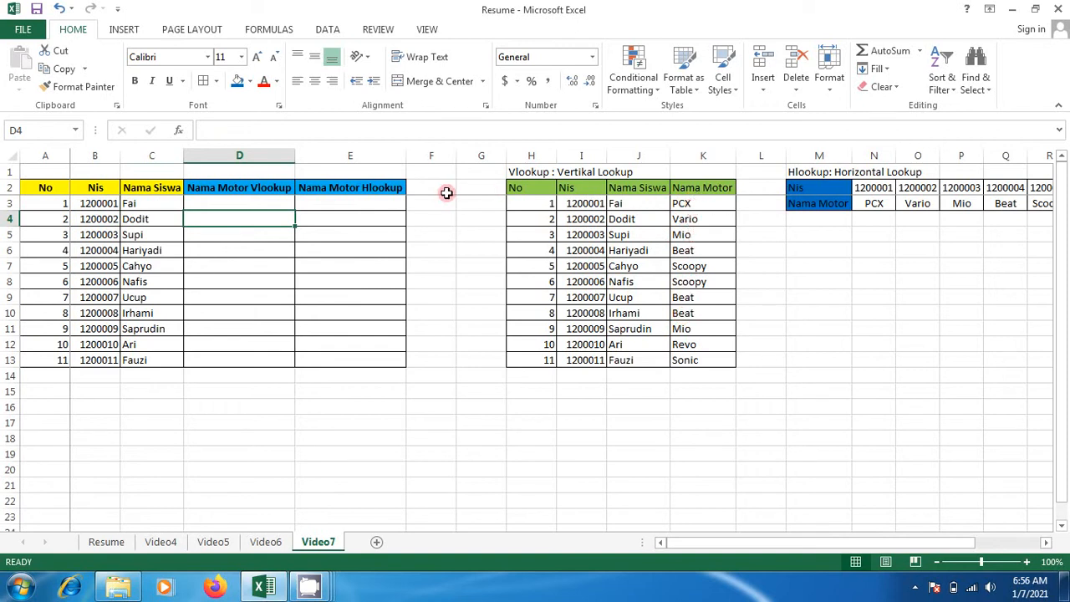
{"action": "left_click", "coordinate": [264, 203]}
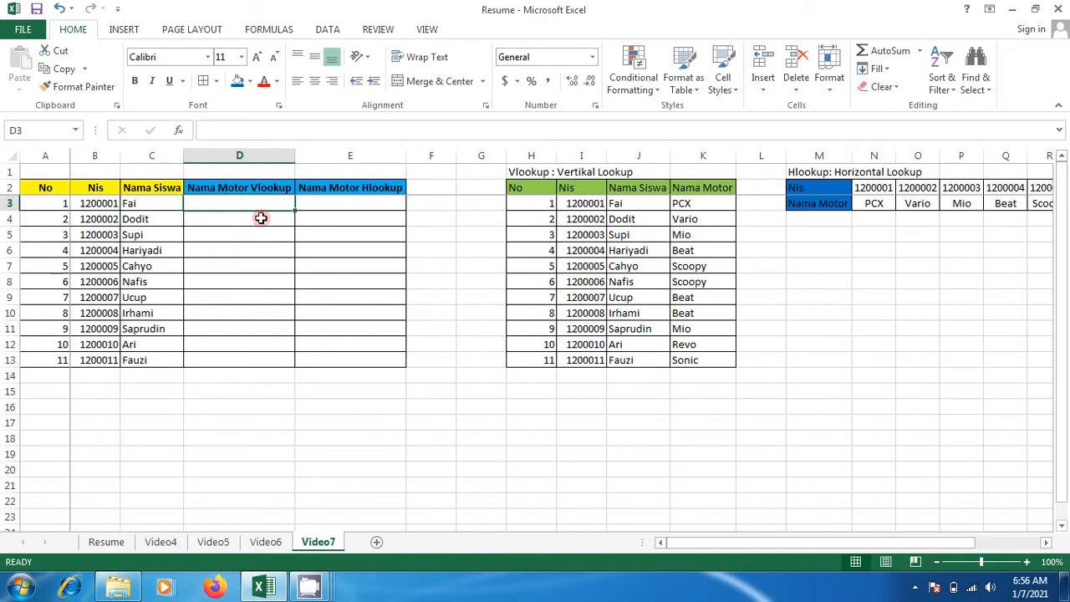
{"action": "left_click", "coordinate": [623, 244]}
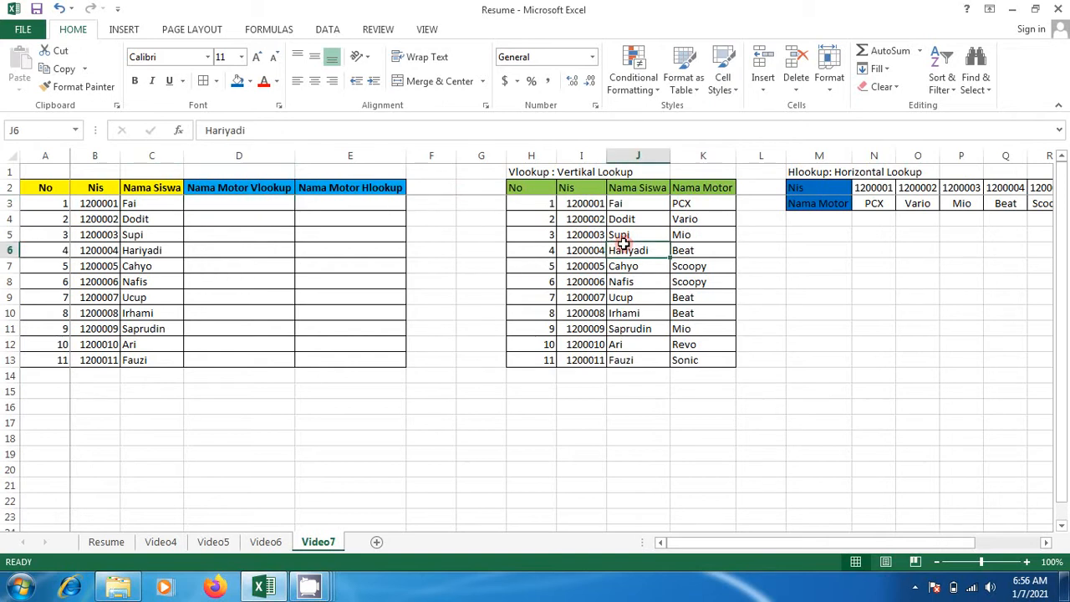
{"action": "left_click_drag", "start_coordinate": [623, 242], "coordinate": [691, 214]}
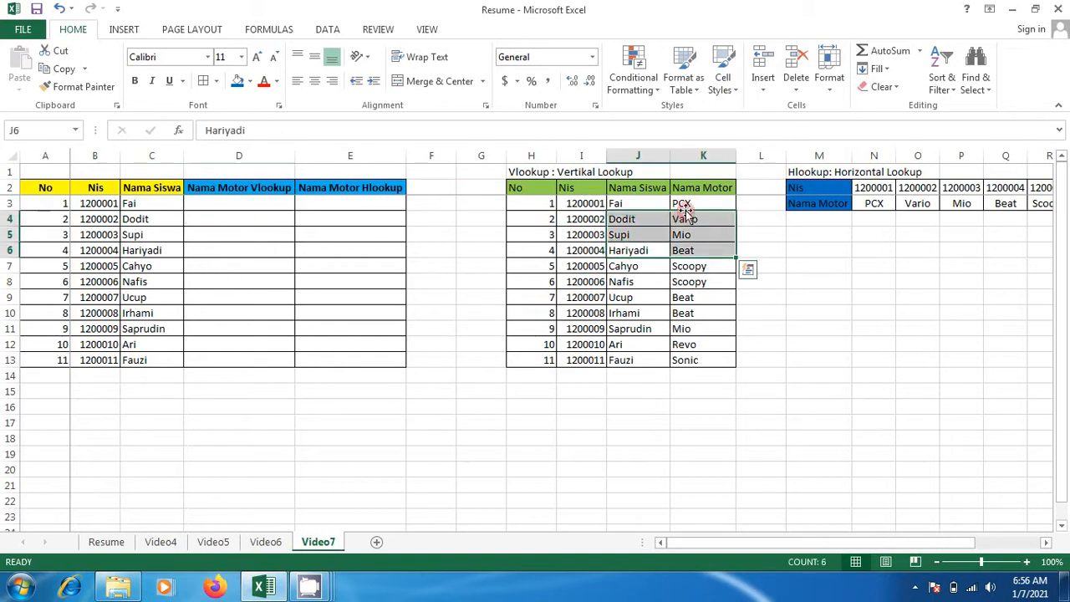
{"action": "left_click", "coordinate": [685, 207]}
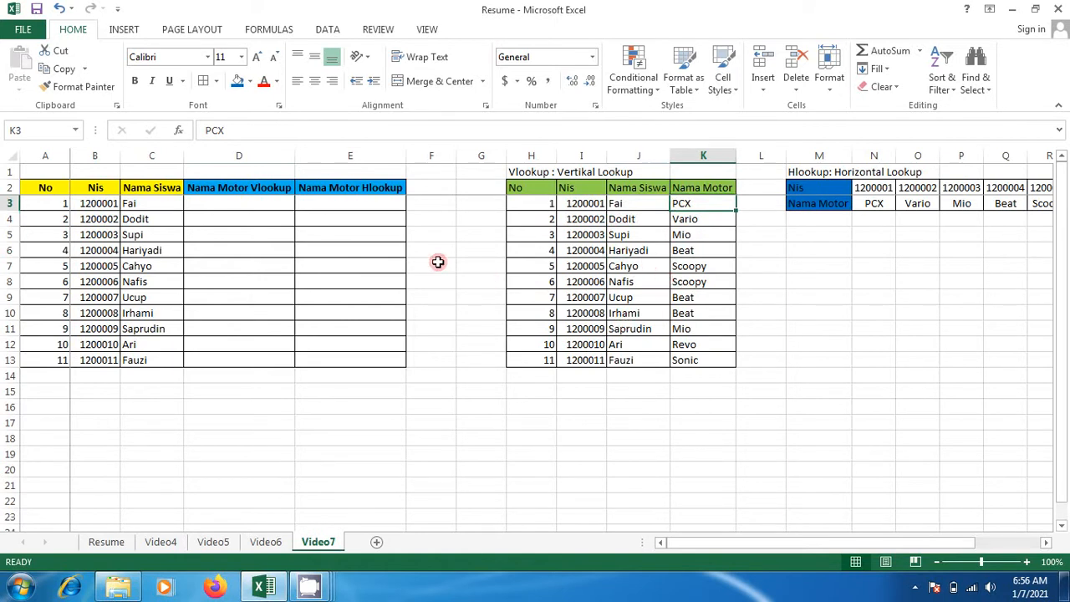
{"action": "left_click", "coordinate": [256, 205]}
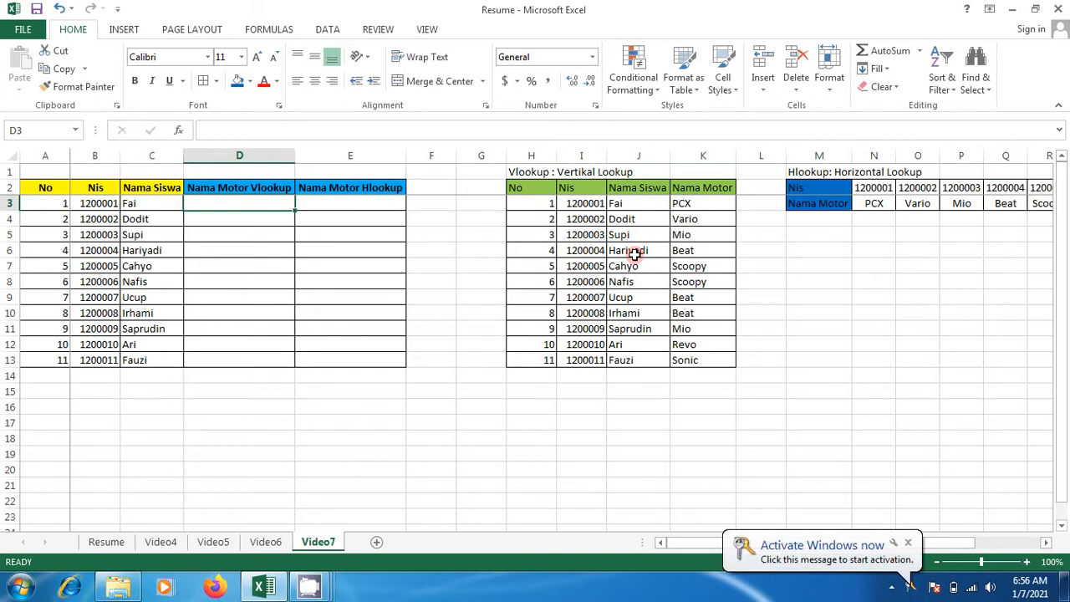
{"action": "left_click", "coordinate": [908, 542]}
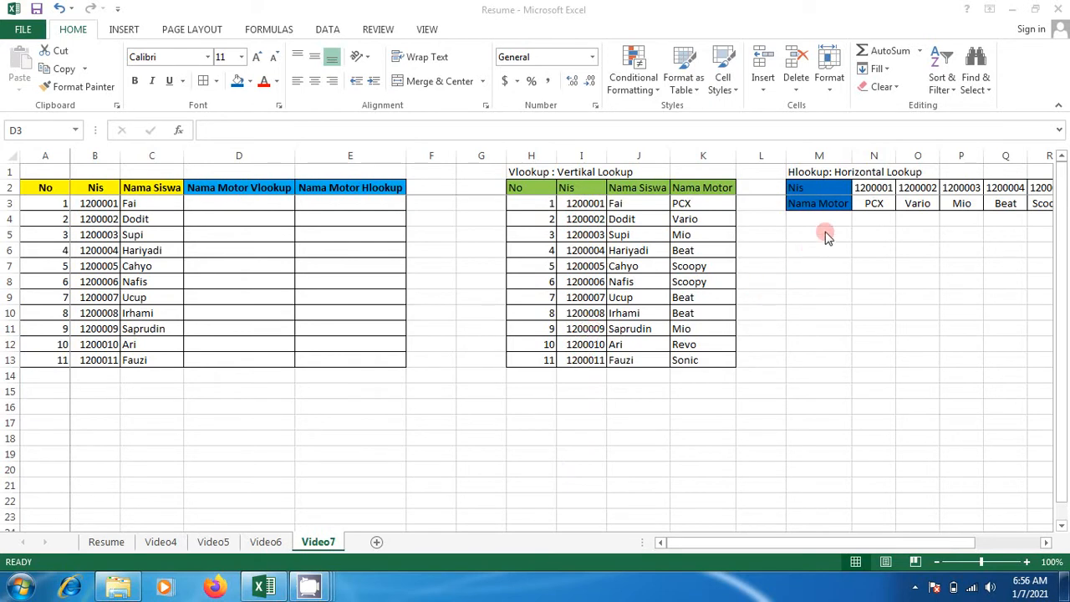
Review the horizontal lookup table's Nis and Nama Motor rows across all columns and return to the student table
{"action": "left_click", "coordinate": [862, 205]}
{"action": "left_click", "coordinate": [862, 205]}
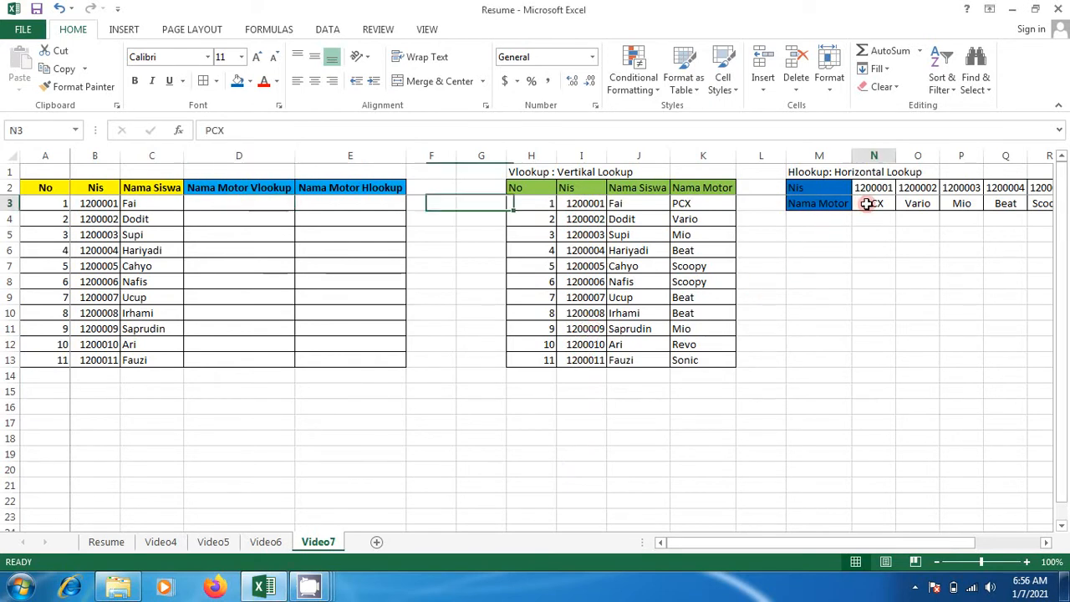
{"action": "key", "text": "Right"}
{"action": "key", "text": "Right"}
{"action": "key", "text": "Right"}
{"action": "key", "text": "Right"}
{"action": "key", "text": "Right"}
{"action": "key", "text": "Right"}
{"action": "key", "text": "Right"}
{"action": "key", "text": "Right"}
{"action": "key", "text": "Right"}
{"action": "key", "text": "Right"}
{"action": "key", "text": "Right"}
{"action": "key", "text": "Right"}
{"action": "key", "text": "Right"}
{"action": "key", "text": "Right"}
{"action": "key", "text": "Left"}
{"action": "key", "text": "Left"}
{"action": "key", "text": "Left"}
{"action": "key", "text": "Left"}
{"action": "key", "text": "Left"}
{"action": "key", "text": "Left"}
{"action": "key", "text": "Left"}
{"action": "key", "text": "Left"}
{"action": "key", "text": "Left"}
{"action": "key", "text": "Left"}
{"action": "key", "text": "Left"}
{"action": "key", "text": "Left"}
{"action": "key", "text": "Left"}
{"action": "key", "text": "Left"}
{"action": "key", "text": "Left"}
{"action": "key", "text": "Left"}
{"action": "key", "text": "Left"}
{"action": "key", "text": "Left"}
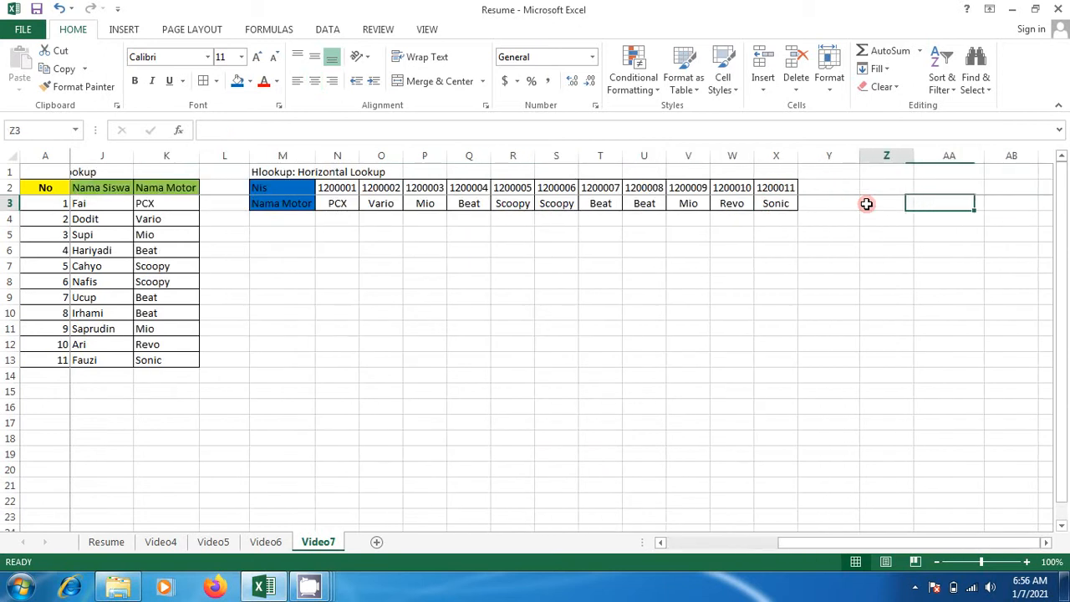
{"action": "key", "text": "Right"}
{"action": "key", "text": "Right"}
{"action": "key", "text": "Right"}
{"action": "key", "text": "shift+Up"}
{"action": "key", "text": "shift+Down"}
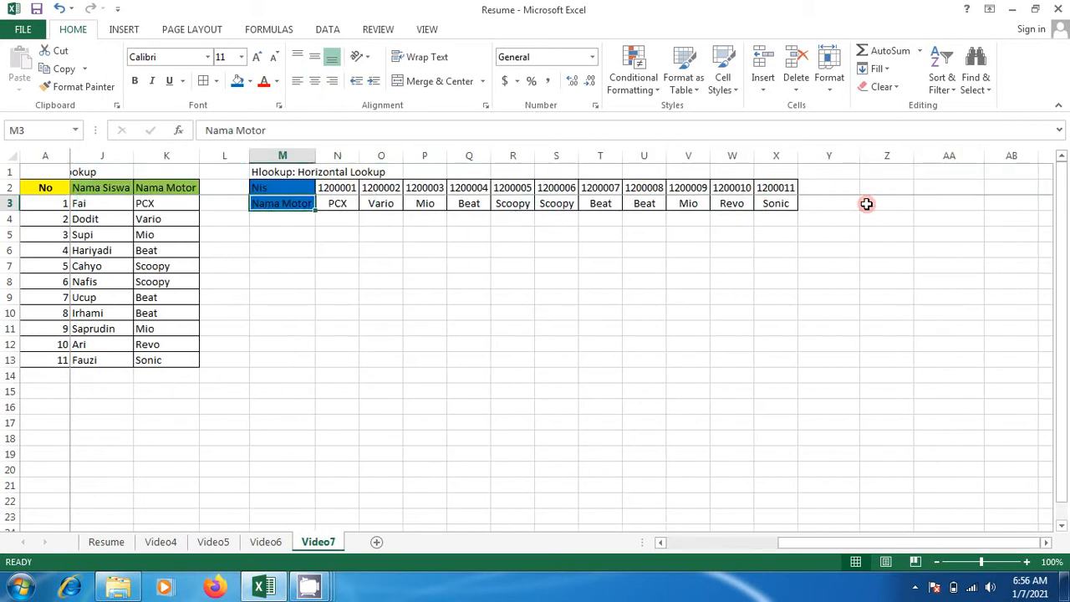
{"action": "key", "text": "Right"}
{"action": "key", "text": "Right"}
{"action": "key", "text": "Right"}
{"action": "key", "text": "Right"}
{"action": "key", "text": "Right"}
{"action": "key", "text": "Right"}
{"action": "key", "text": "Right"}
{"action": "key", "text": "Right"}
{"action": "key", "text": "Right"}
{"action": "key", "text": "Right"}
{"action": "key", "text": "Right"}
{"action": "key", "text": "Left"}
{"action": "key", "text": "Left"}
{"action": "key", "text": "Left"}
{"action": "key", "text": "Left"}
{"action": "key", "text": "Left"}
{"action": "key", "text": "Left"}
{"action": "key", "text": "Left"}
{"action": "key", "text": "Left"}
{"action": "key", "text": "Left"}
{"action": "key", "text": "Left"}
{"action": "key", "text": "Left"}
{"action": "key", "text": "Home"}
{"action": "key", "text": "Right"}
{"action": "key", "text": "Right"}
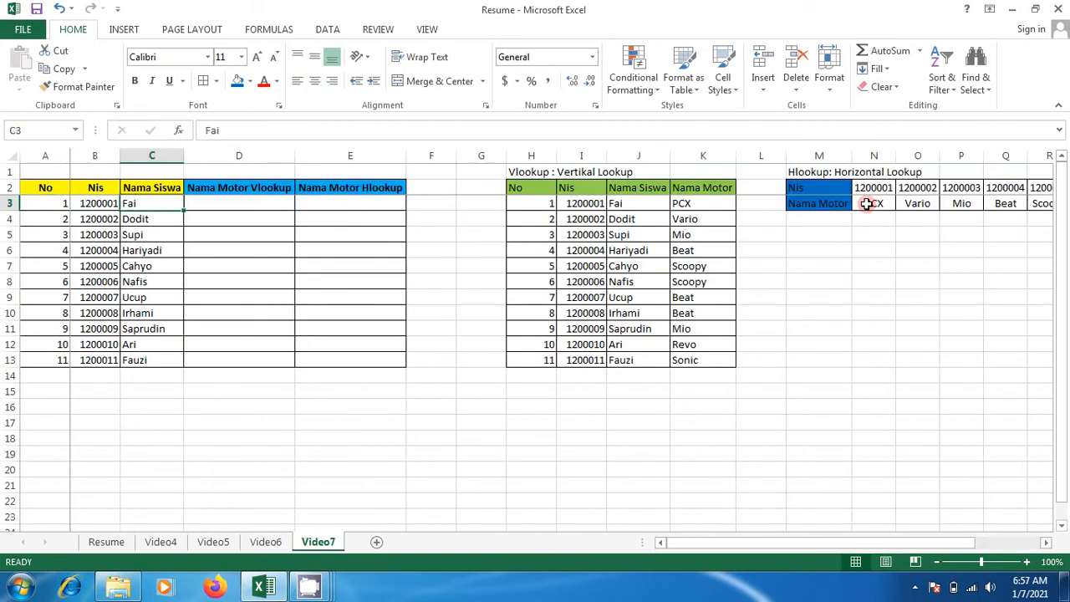
Begin a VLOOKUP formula in cell D3, the first row of the Nama Motor Vlookup column
{"action": "left_click", "coordinate": [279, 202]}
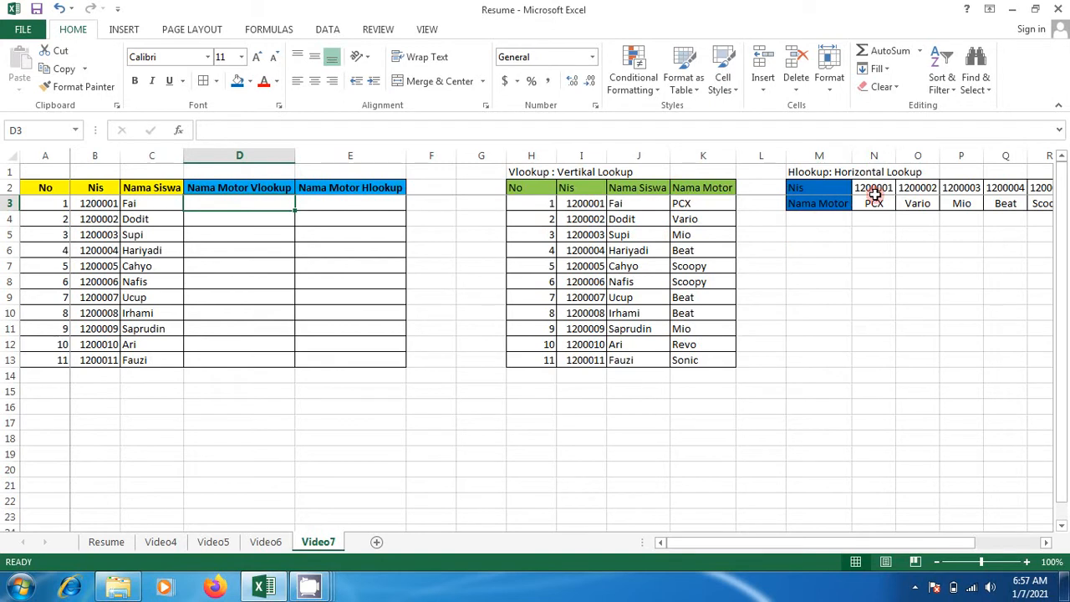
{"action": "left_click", "coordinate": [378, 205]}
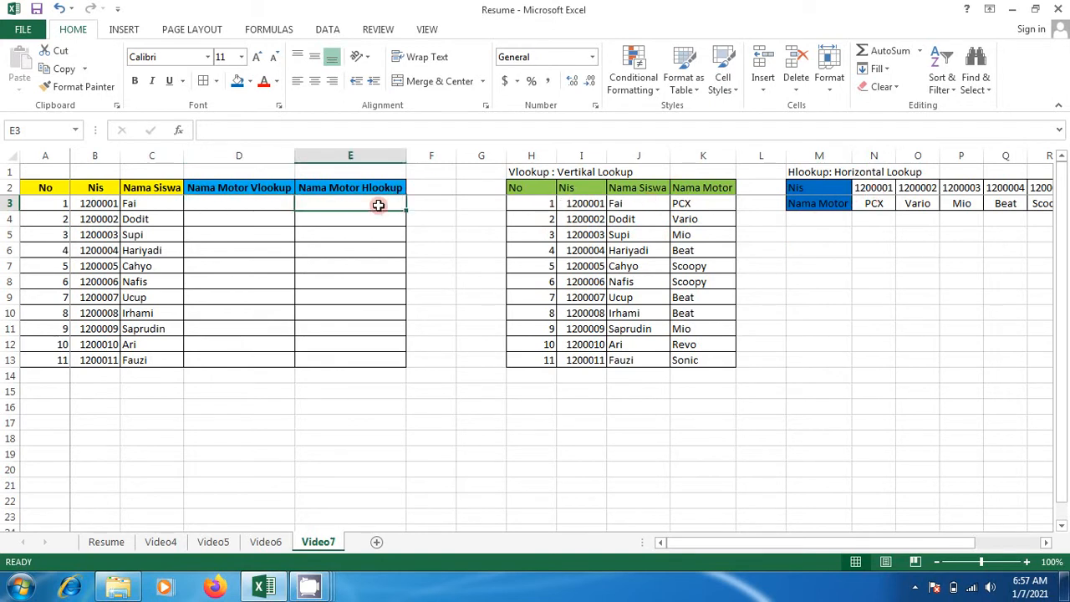
{"action": "key", "text": "Left"}
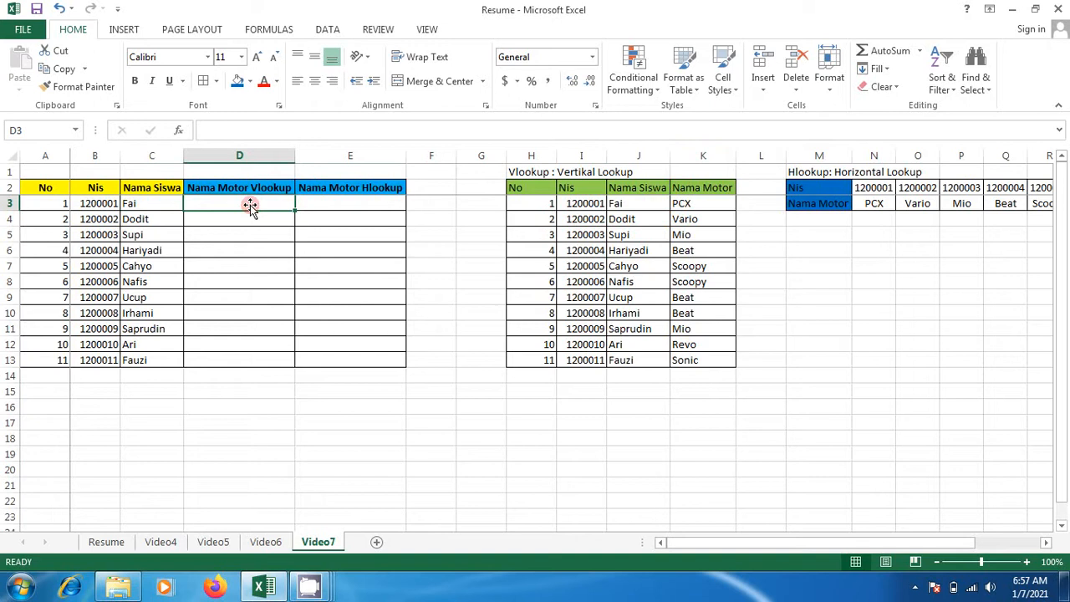
{"action": "type", "text": "="}
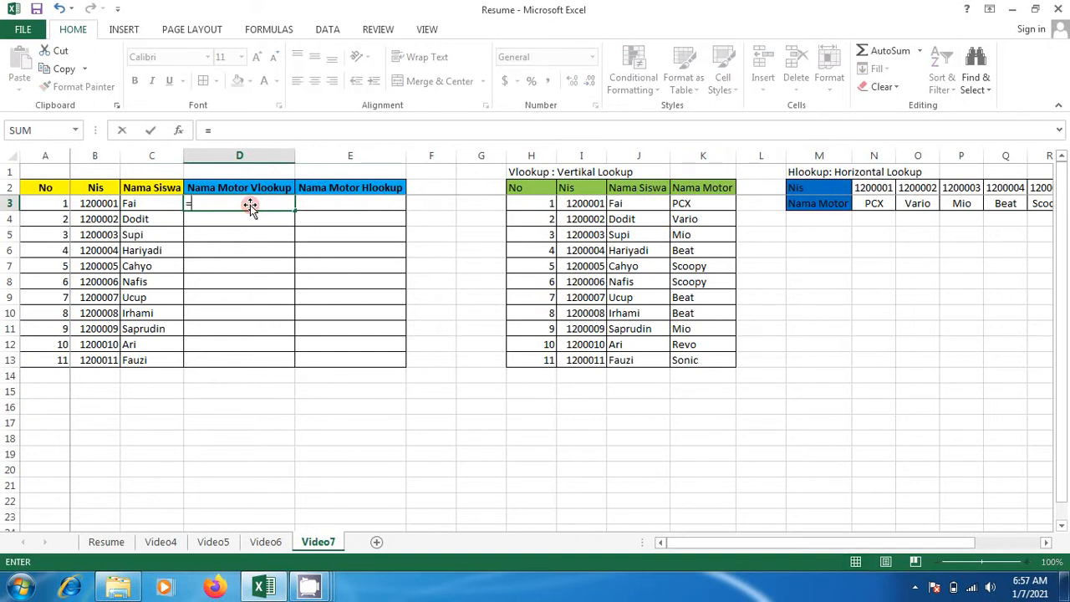
{"action": "type", "text": "vl"}
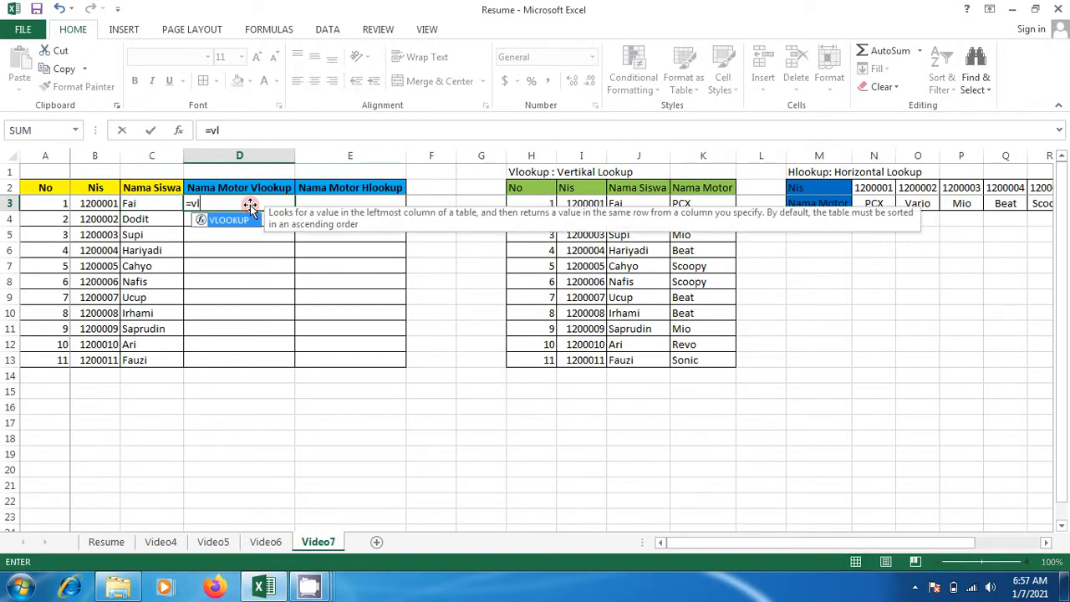
{"action": "type", "text": "ookup("}
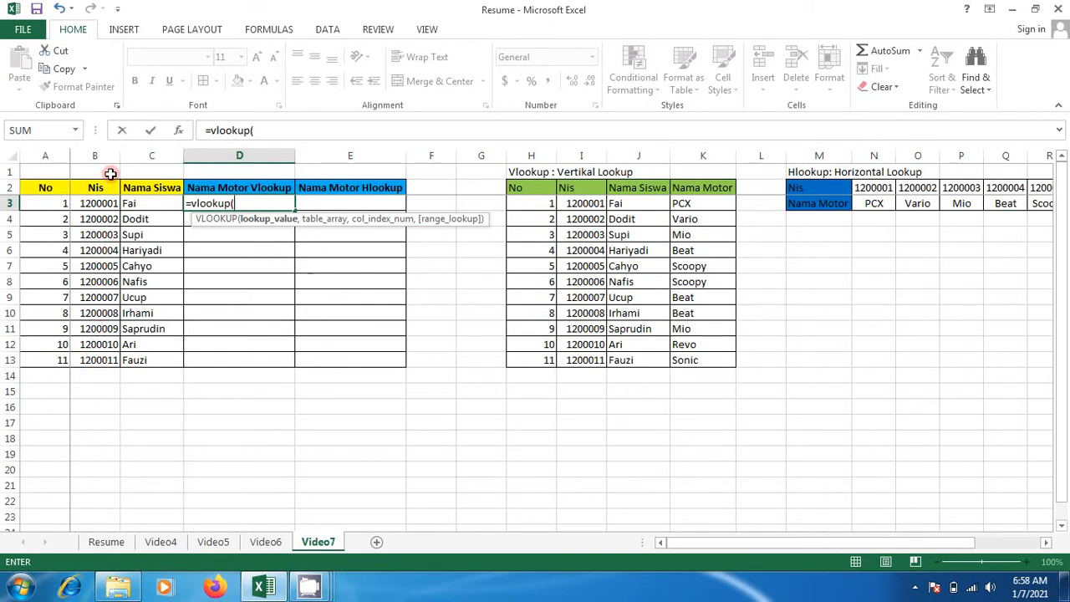
{"action": "left_click", "coordinate": [105, 250]}
{"action": "left_click", "coordinate": [103, 204]}
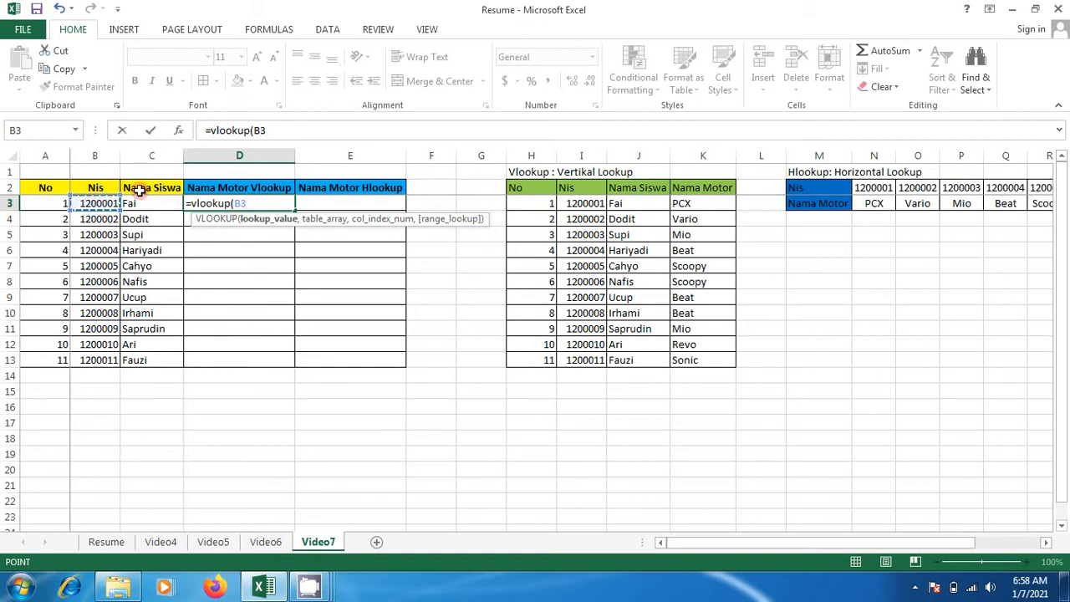
{"action": "left_click", "coordinate": [103, 221]}
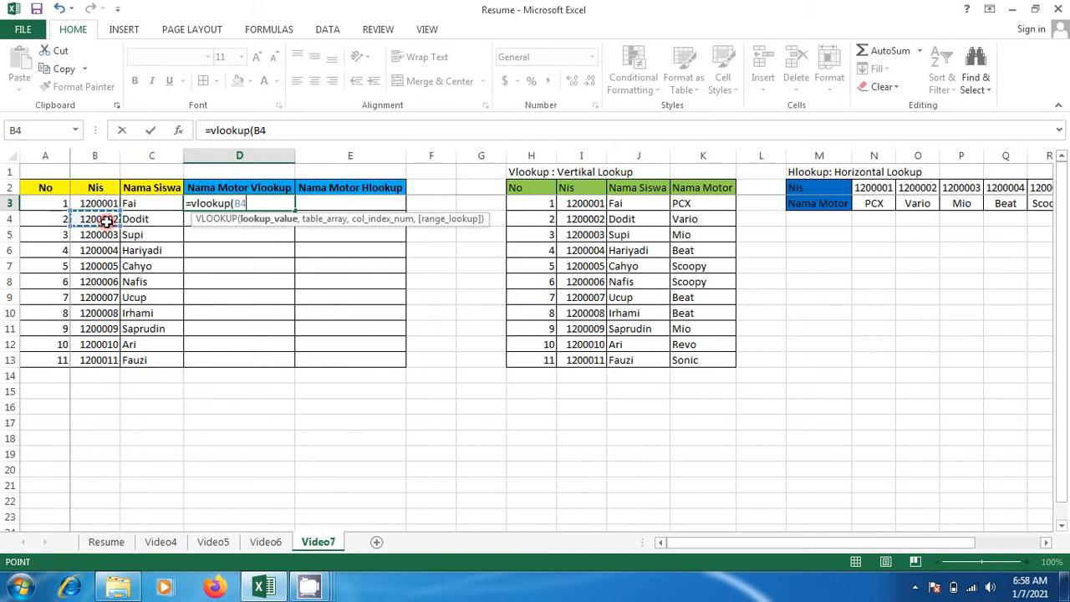
{"action": "left_click", "coordinate": [133, 202]}
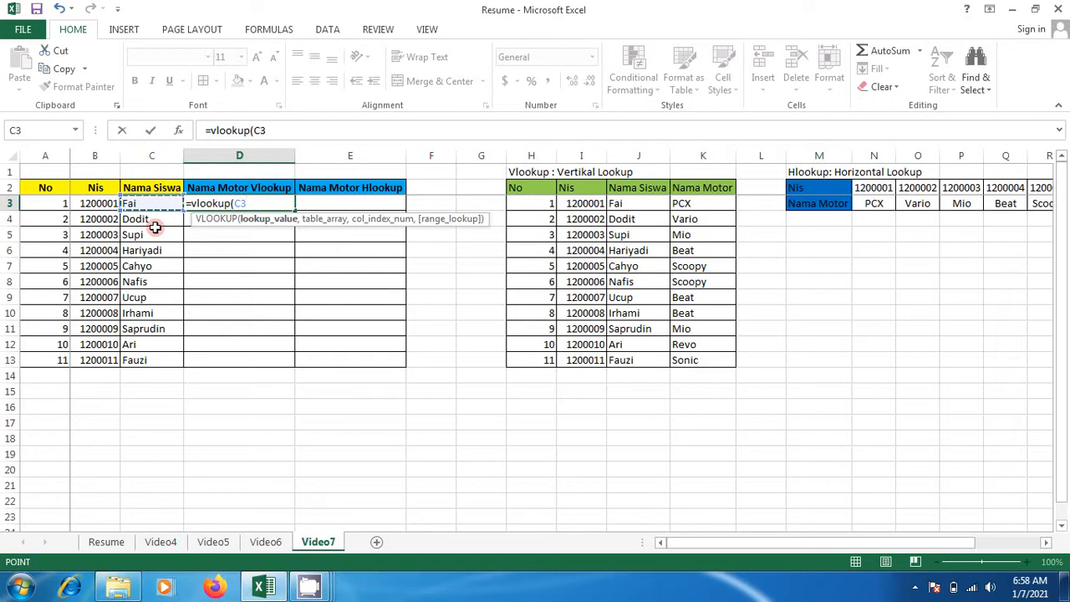
{"action": "left_click", "coordinate": [101, 204]}
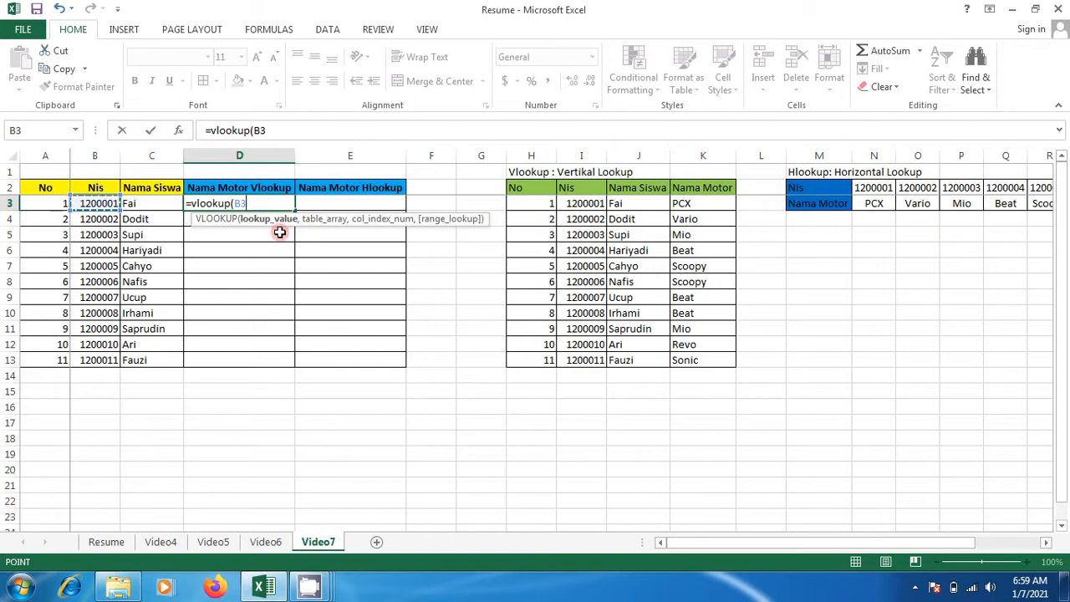
{"action": "key", "text": "BackSpace"}
{"action": "key", "text": "BackSpace"}
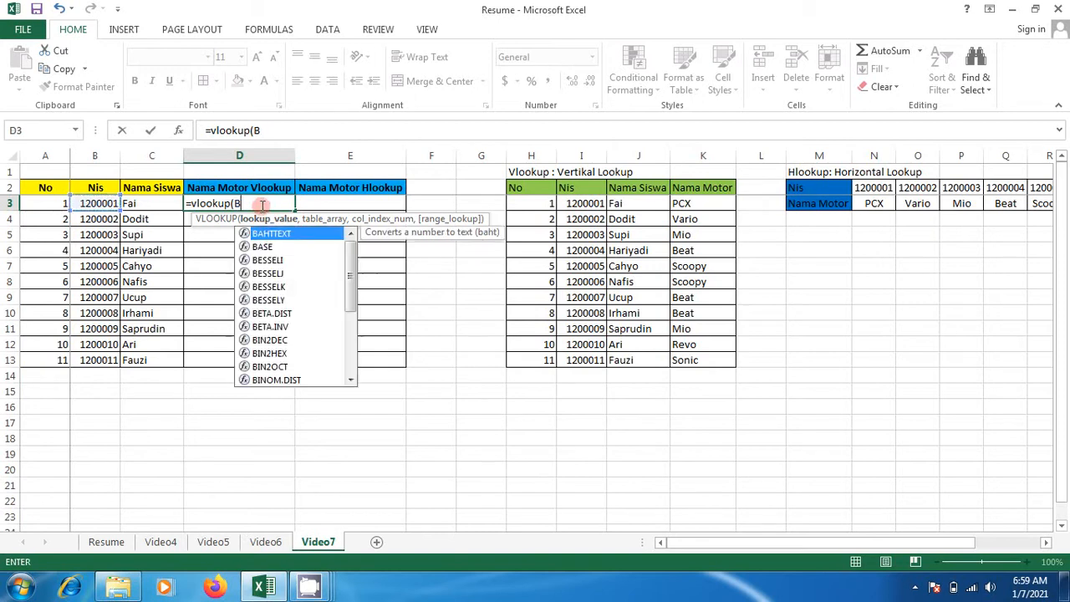
{"action": "left_click", "coordinate": [110, 204]}
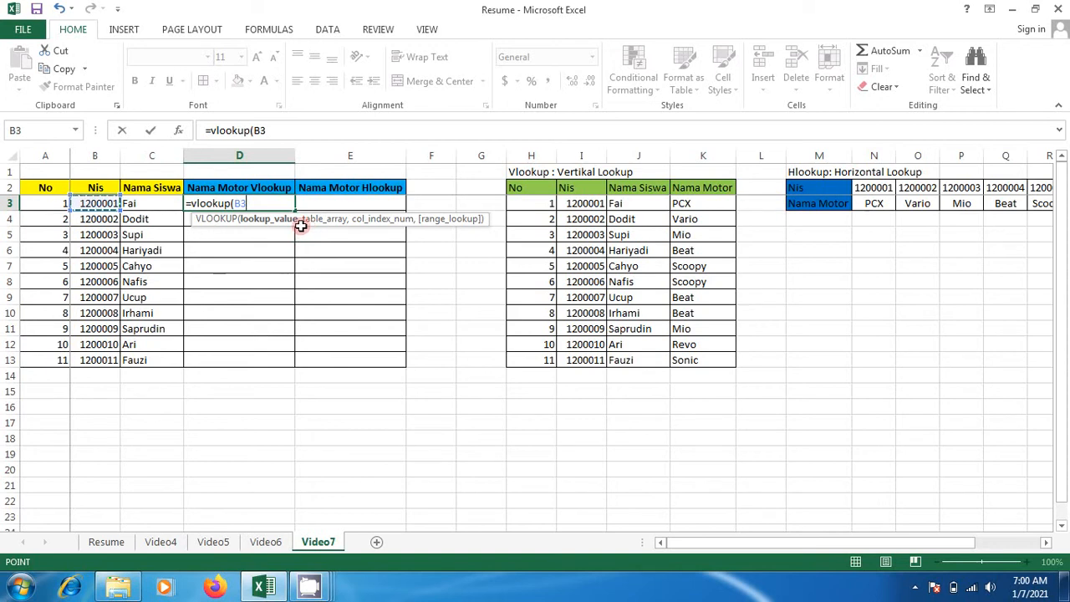
{"action": "left_click", "coordinate": [294, 235]}
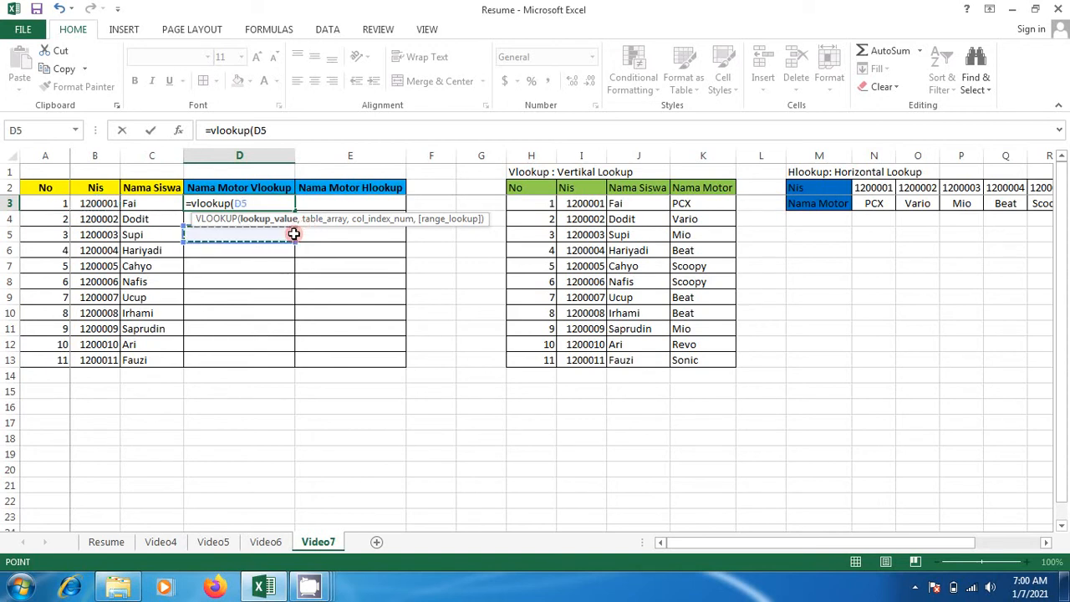
Set B3 as the VLOOKUP's lookup value and the absolute range $I$3:$K$13 as its table array
{"action": "left_click", "coordinate": [109, 205]}
{"action": "type", "text": ","}
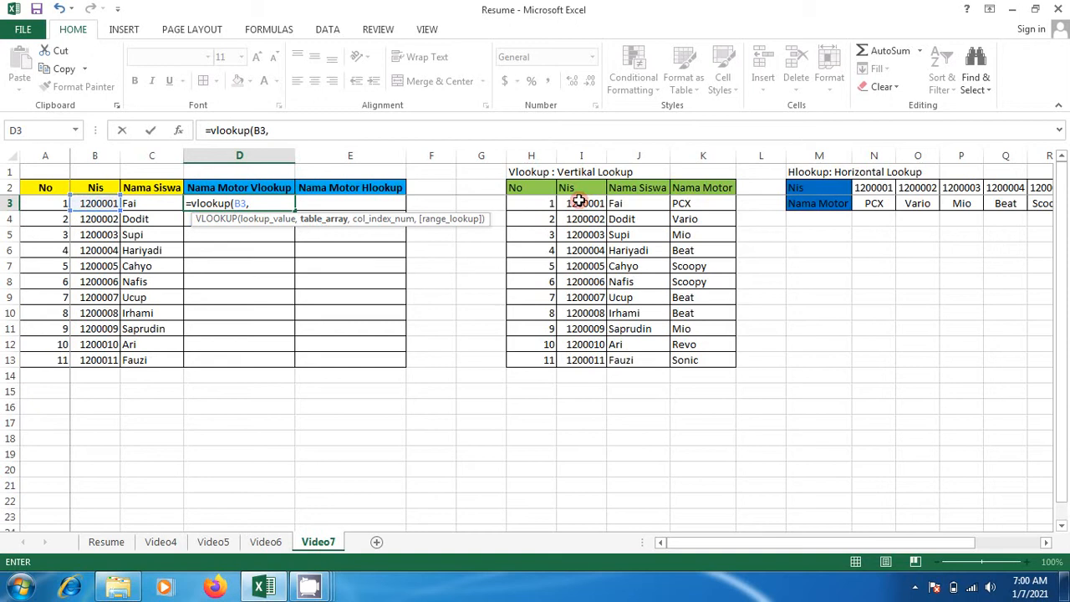
{"action": "left_click", "coordinate": [577, 201]}
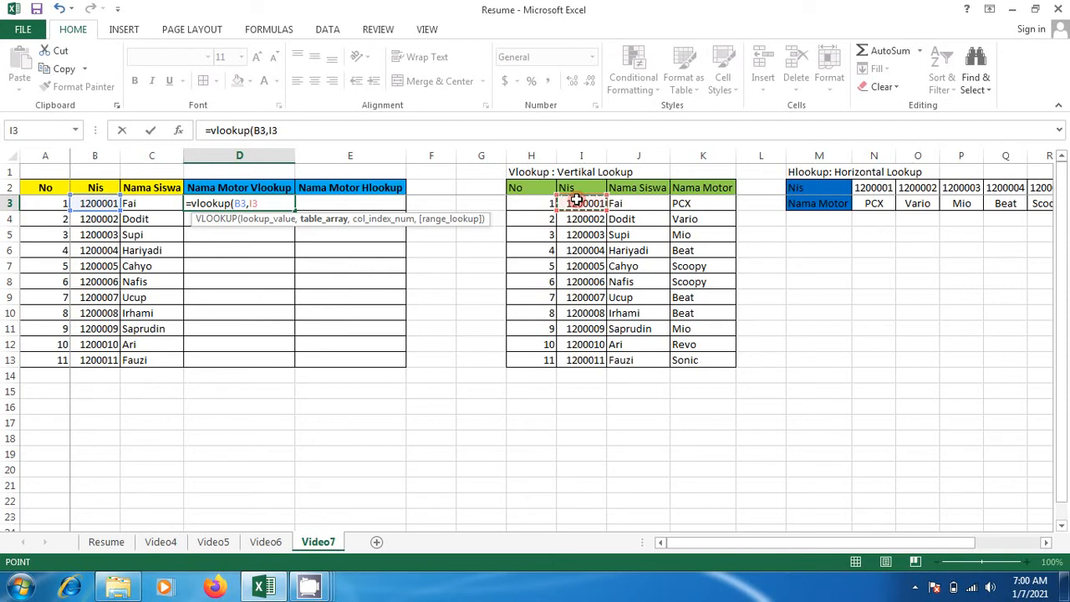
{"action": "key", "text": "shift+Right"}
{"action": "key", "text": "shift+Right"}
{"action": "key", "text": "shift+Left"}
{"action": "key", "text": "shift+Left"}
{"action": "key", "text": "shift+Right"}
{"action": "key", "text": "shift+Right"}
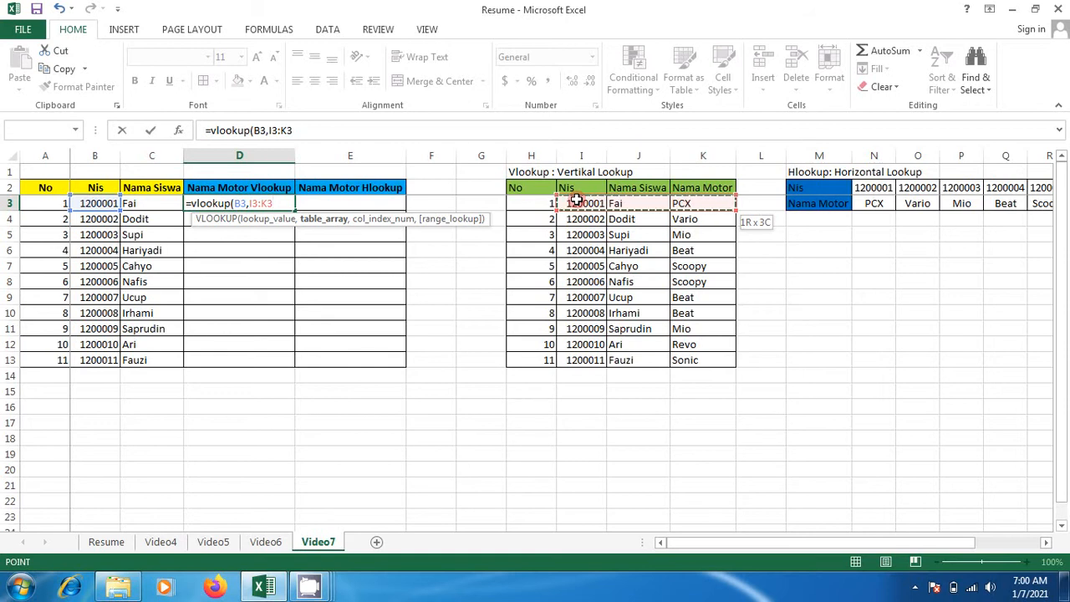
{"action": "key", "text": "shift+Down"}
{"action": "key", "text": "shift+Down"}
{"action": "key", "text": "shift+Down"}
{"action": "key", "text": "shift+Down"}
{"action": "key", "text": "shift+Down"}
{"action": "key", "text": "shift+Down"}
{"action": "key", "text": "shift+Down"}
{"action": "key", "text": "shift+Down"}
{"action": "key", "text": "shift+Down"}
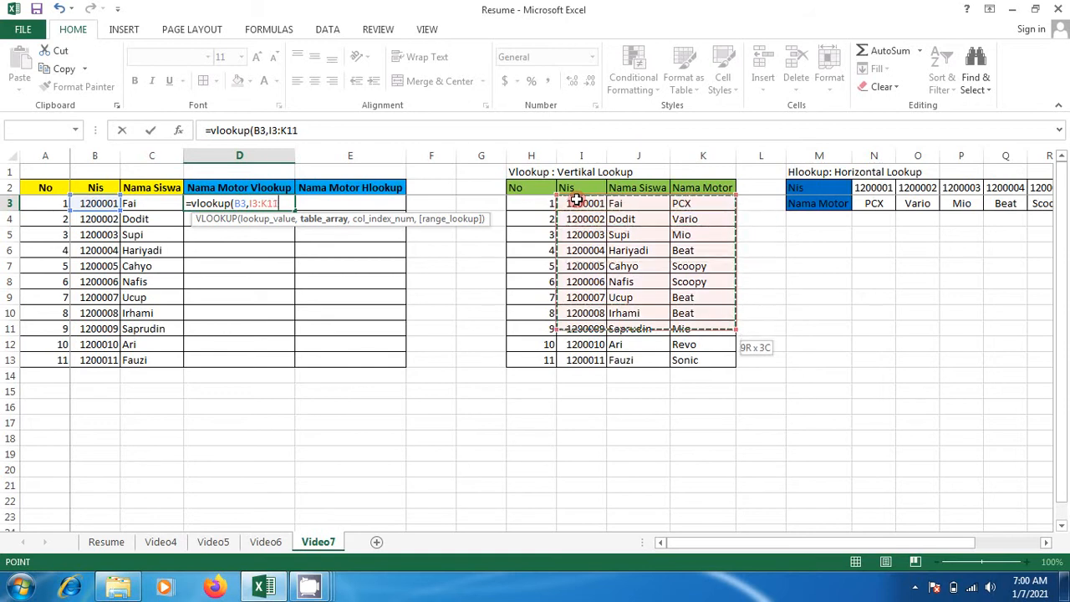
{"action": "key", "text": "shift+Down"}
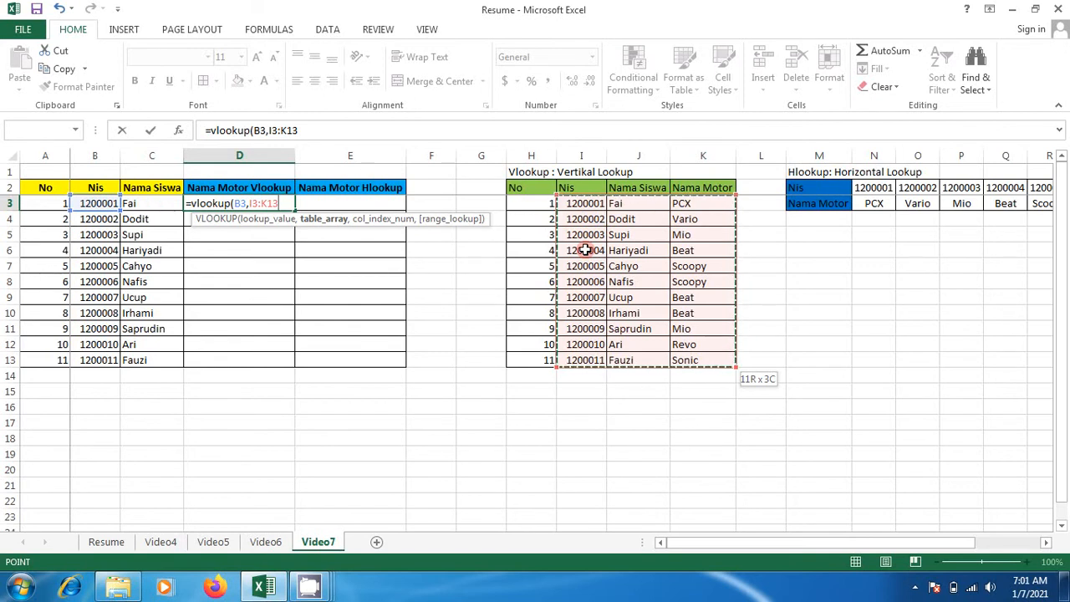
{"action": "key", "text": "F4"}
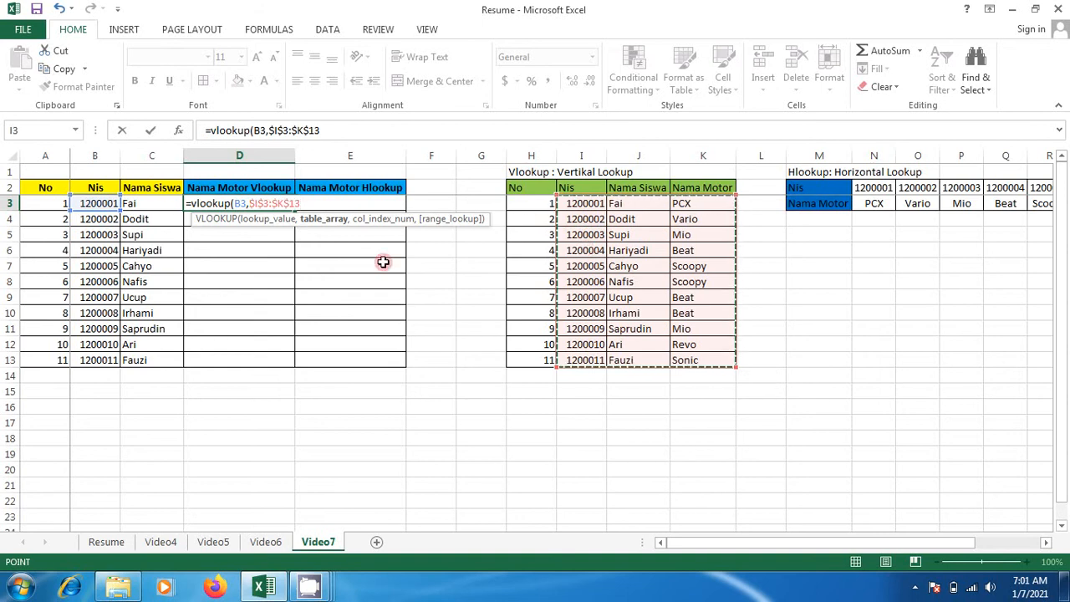
Complete the D3 VLOOKUP with column index 3 and range lookup 0 for an exact match
{"action": "type", "text": ","}
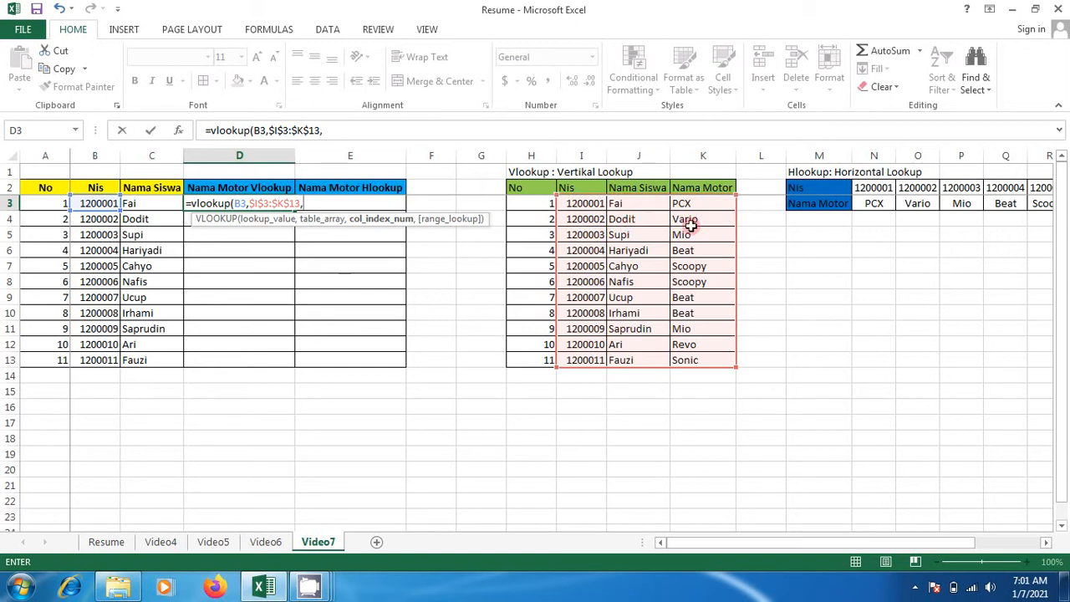
{"action": "type", "text": "3"}
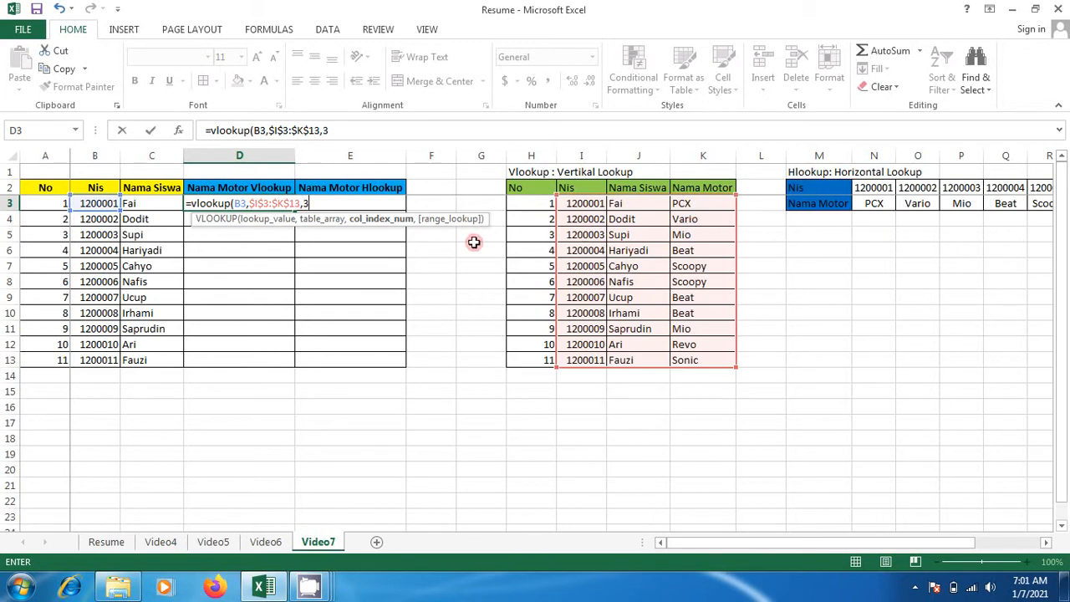
{"action": "type", "text": ","}
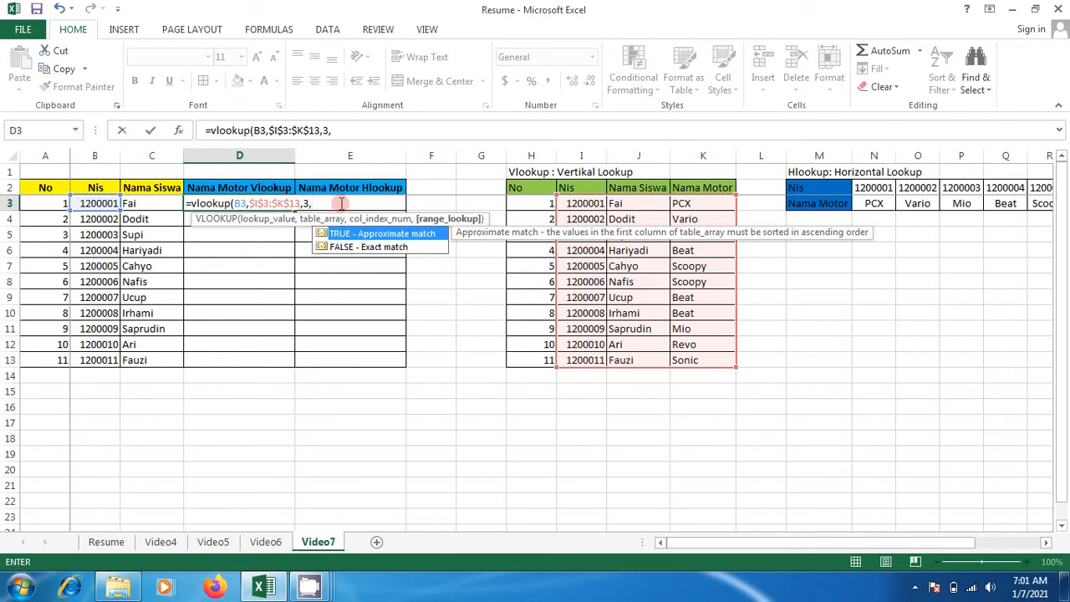
{"action": "type", "text": "0"}
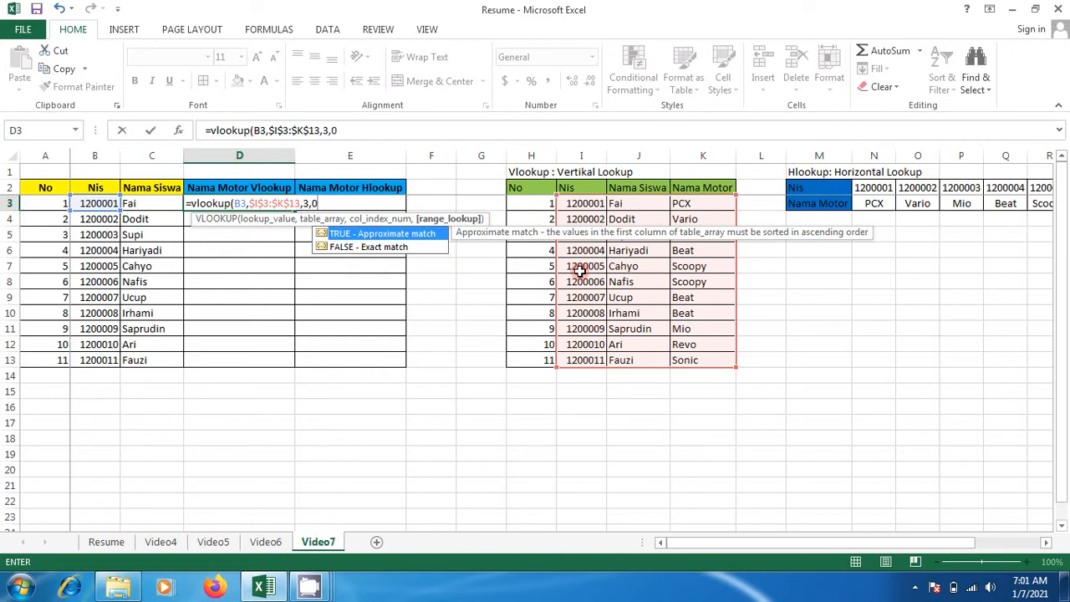
{"action": "type", "text": ")"}
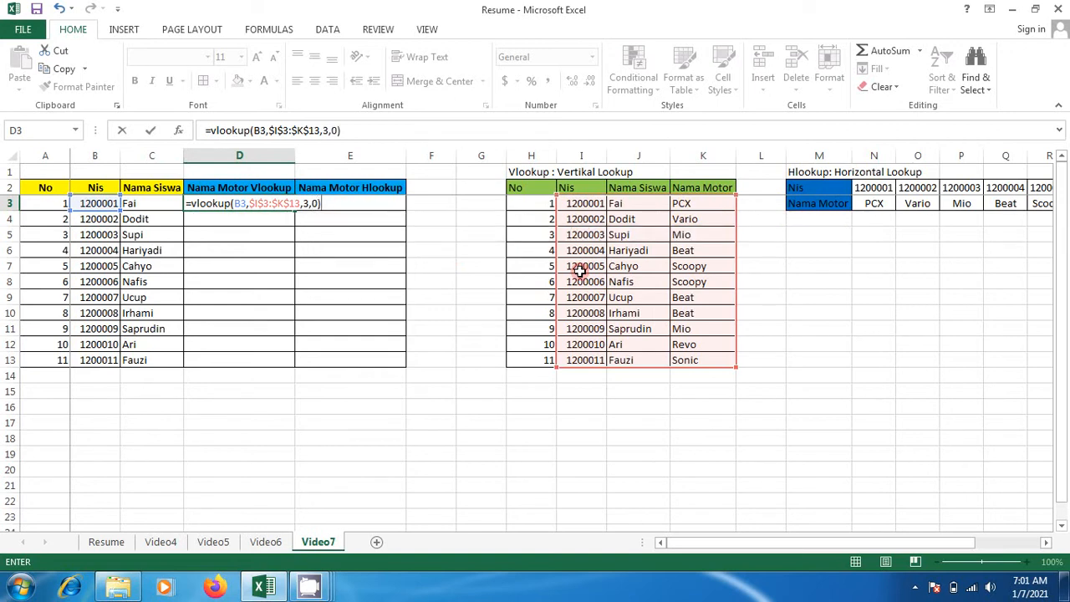
{"action": "key", "text": "ctrl+Return"}
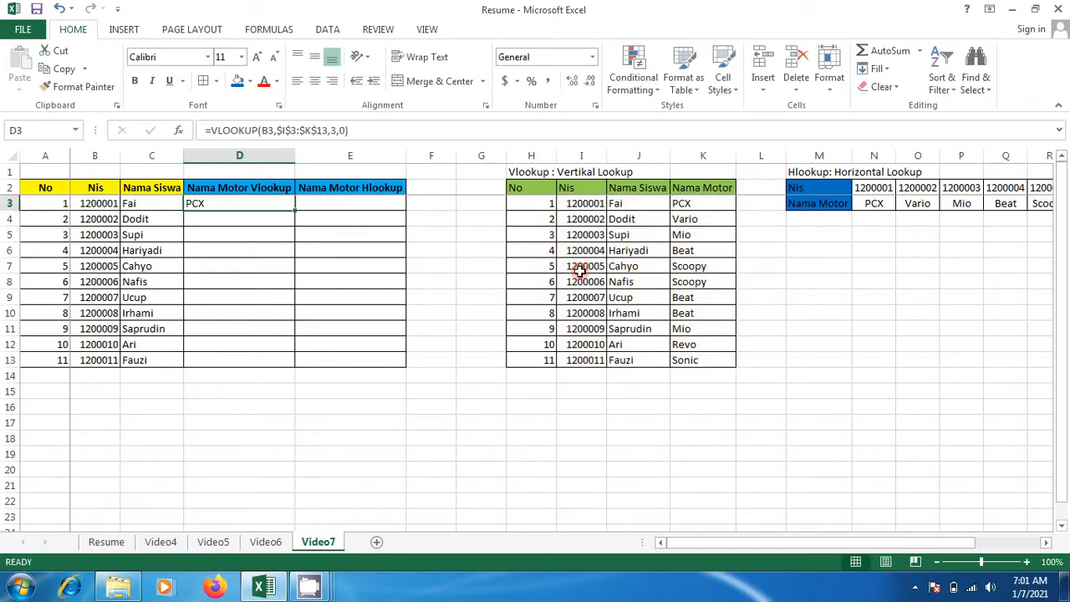
Copy the absolute-range VLOOKUP formula from D3 down through D13
{"action": "type", "text": "c"}
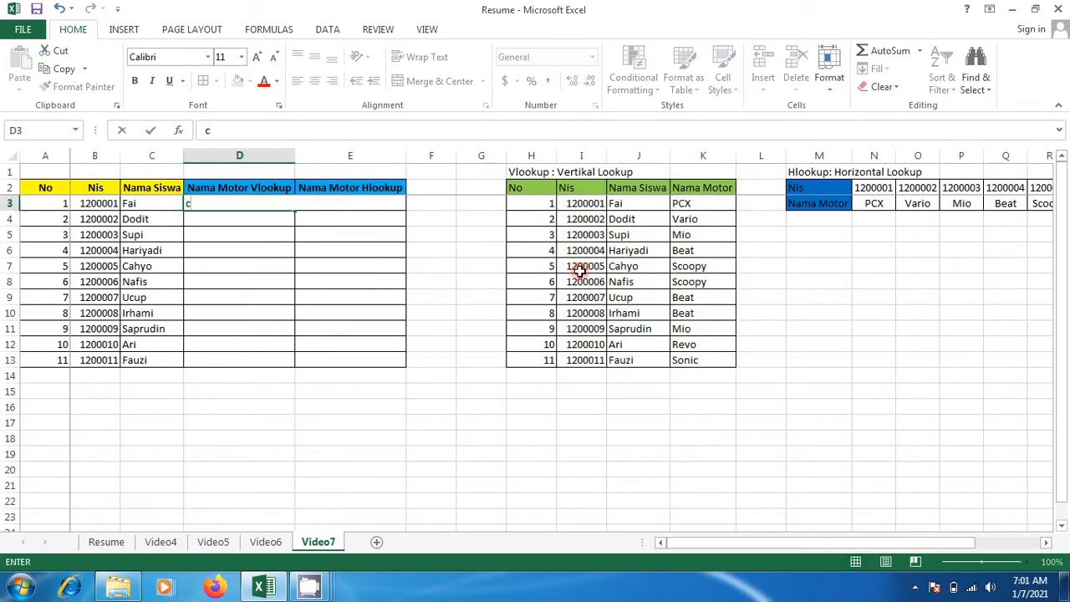
{"action": "key", "text": "Escape"}
{"action": "key", "text": "ctrl+c"}
{"action": "key", "text": "shift+Down"}
{"action": "key", "text": "shift+Down"}
{"action": "key", "text": "shift+Down"}
{"action": "key", "text": "shift+Down"}
{"action": "key", "text": "shift+Down"}
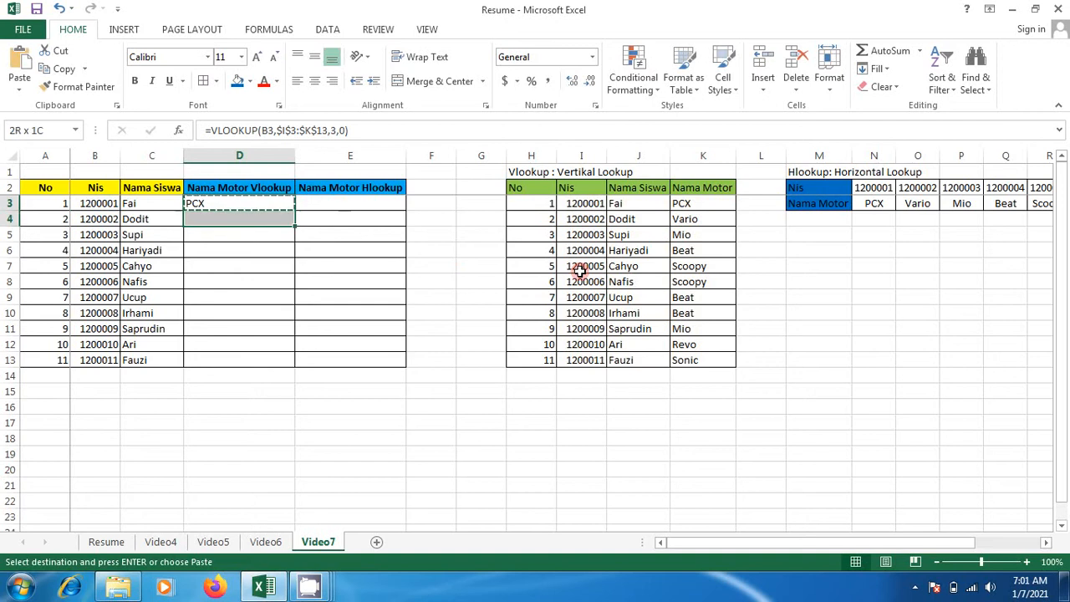
{"action": "key", "text": "shift+Down"}
{"action": "key", "text": "shift+Down"}
{"action": "key", "text": "shift+Down"}
{"action": "key", "text": "shift+Down"}
{"action": "key", "text": "shift+Down"}
{"action": "key", "text": "Return"}
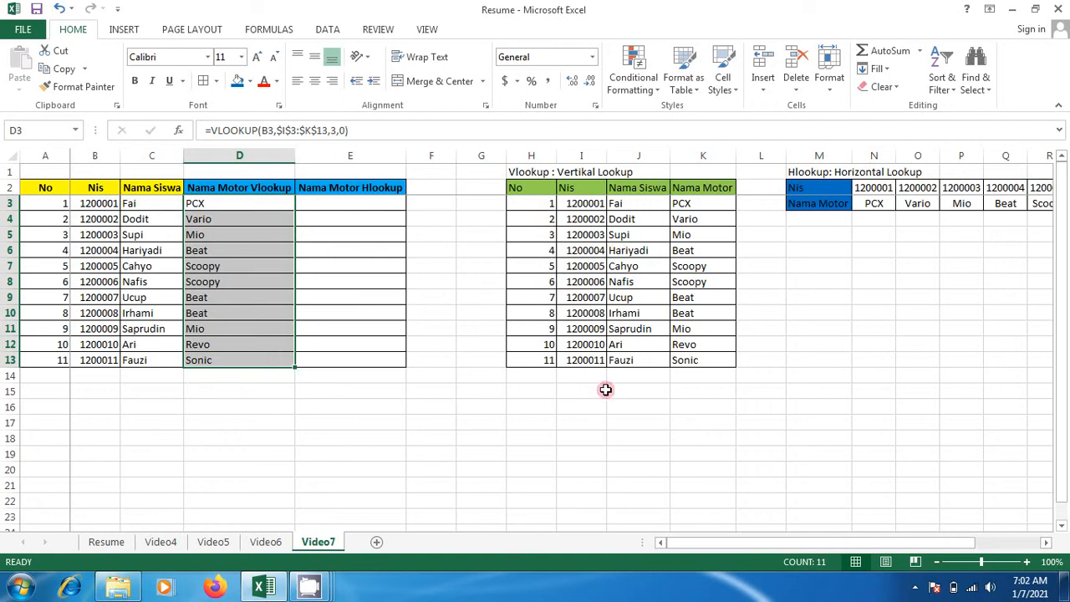
Inspect the VLOOKUP formula in D3 and its absolute table reference without changing it
{"action": "left_click", "coordinate": [253, 203]}
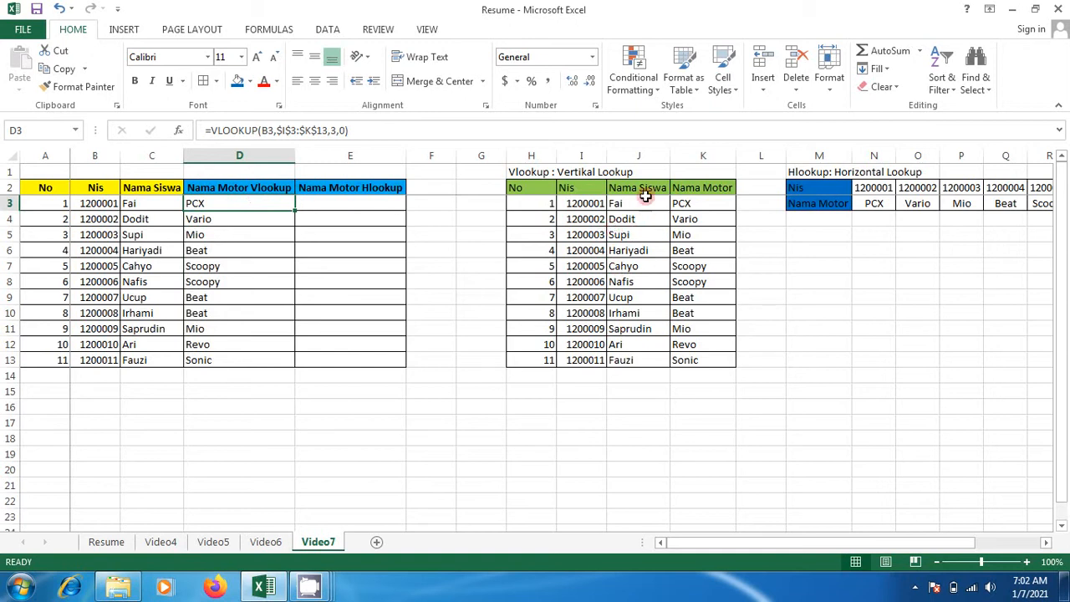
{"action": "left_click", "coordinate": [245, 276]}
{"action": "key", "text": "Up"}
{"action": "key", "text": "Up"}
{"action": "key", "text": "Up"}
{"action": "key", "text": "Up"}
{"action": "key", "text": "Up"}
{"action": "key", "text": "F2"}
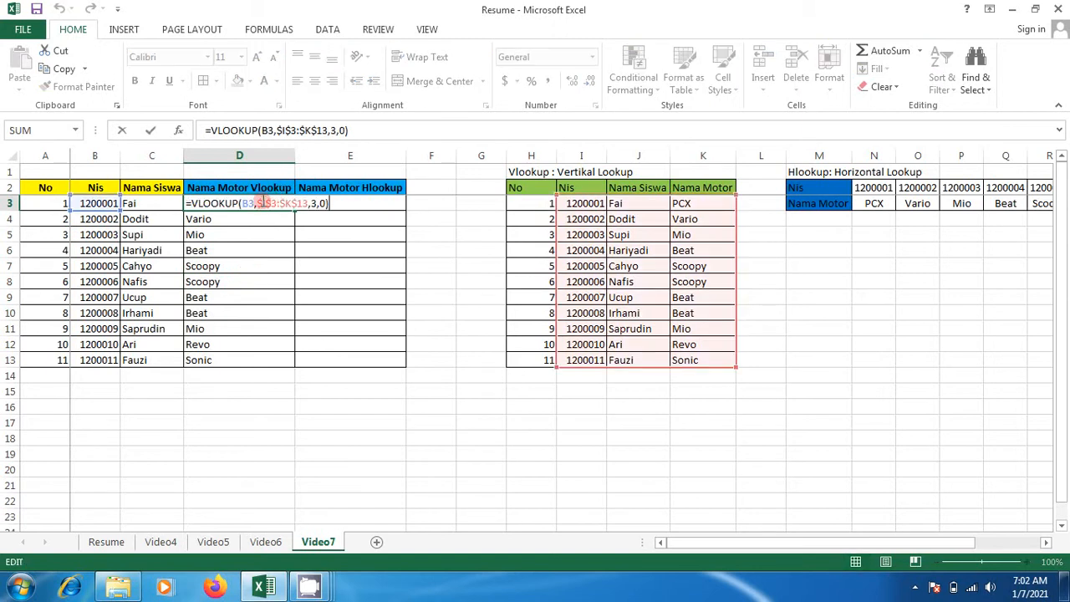
{"action": "key", "text": "Escape"}
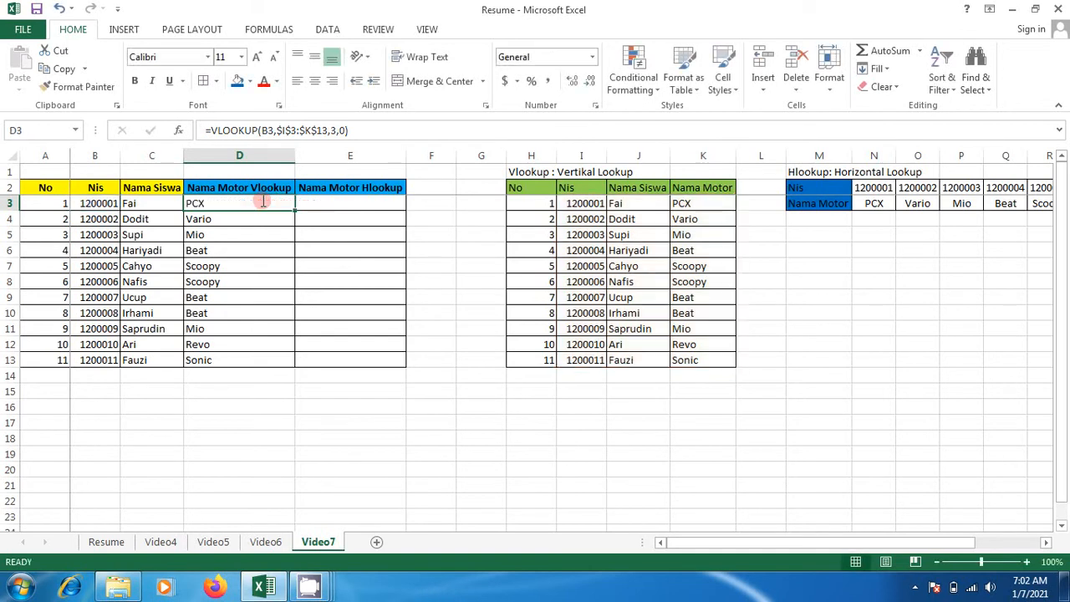
Clear the VLOOKUP formulas from D3:D13
{"action": "key", "text": "ctrl+shift+Down"}
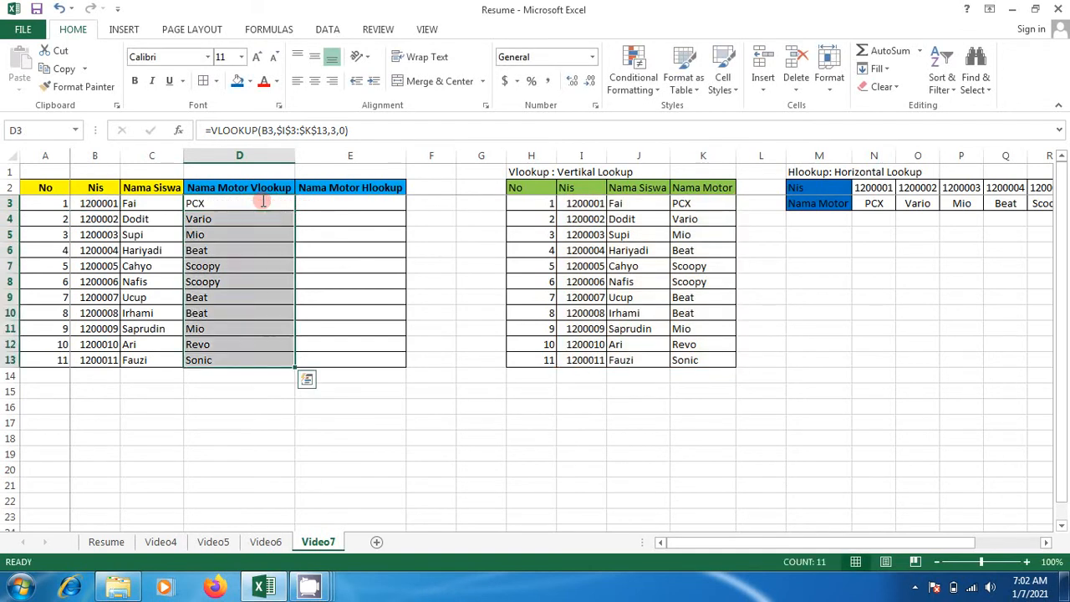
{"action": "key", "text": "Delete"}
{"action": "left_click", "coordinate": [263, 201]}
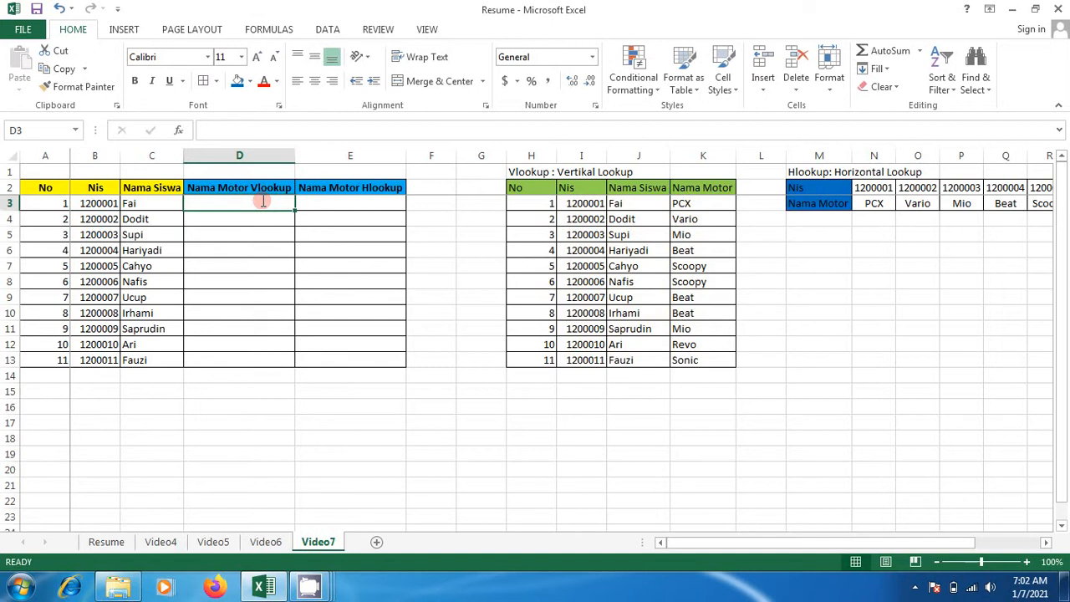
Enter =VLOOKUP(B3,I3:K13,3,0) in D3, leaving the table range as a relative reference
{"action": "type", "text": "=vlookup("}
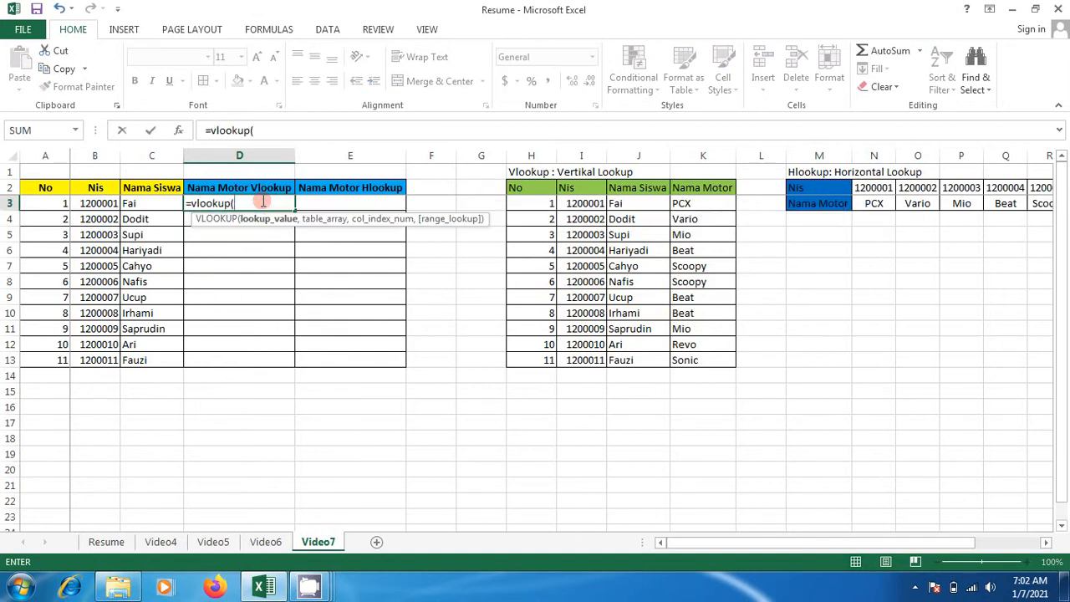
{"action": "left_click", "coordinate": [113, 204]}
{"action": "type", "text": ","}
{"action": "left_click", "coordinate": [590, 204]}
{"action": "key", "text": "shift+Right"}
{"action": "key", "text": "shift+Right"}
{"action": "key", "text": "ctrl+shift+Down"}
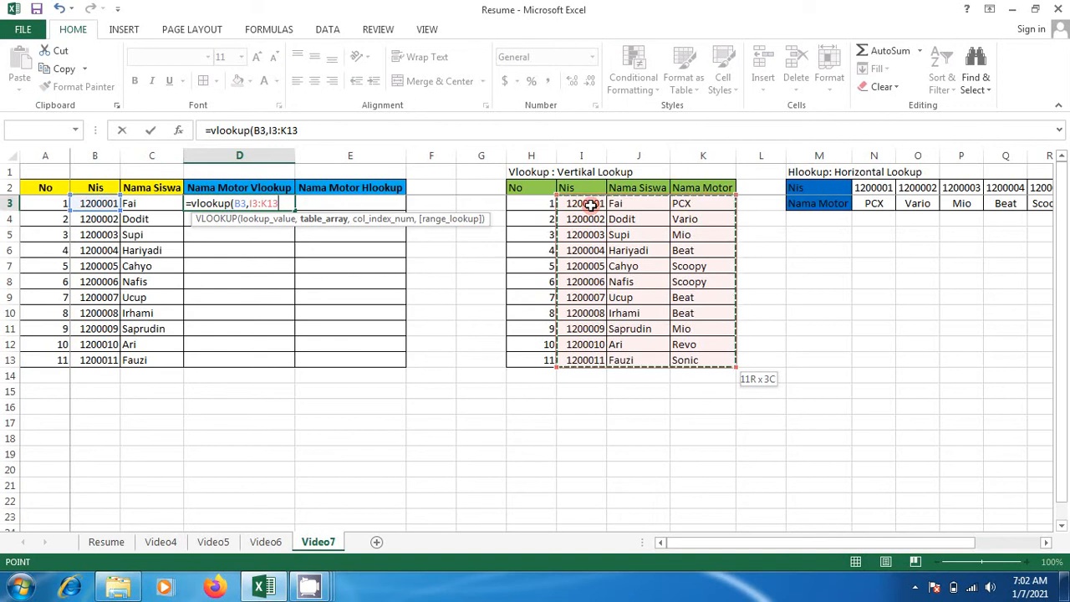
{"action": "type", "text": ","}
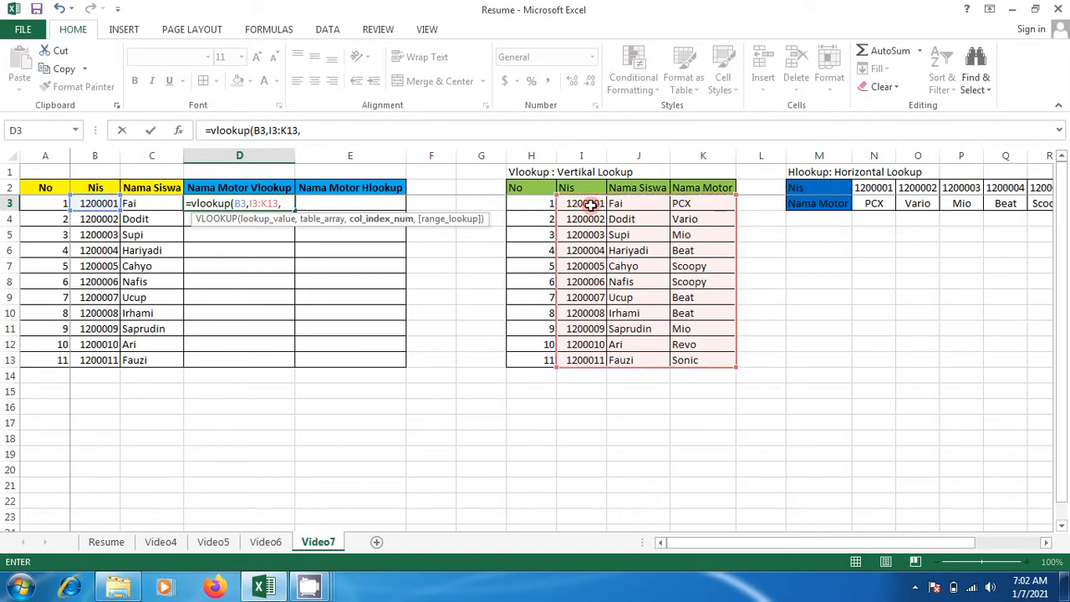
{"action": "type", "text": "3,0"}
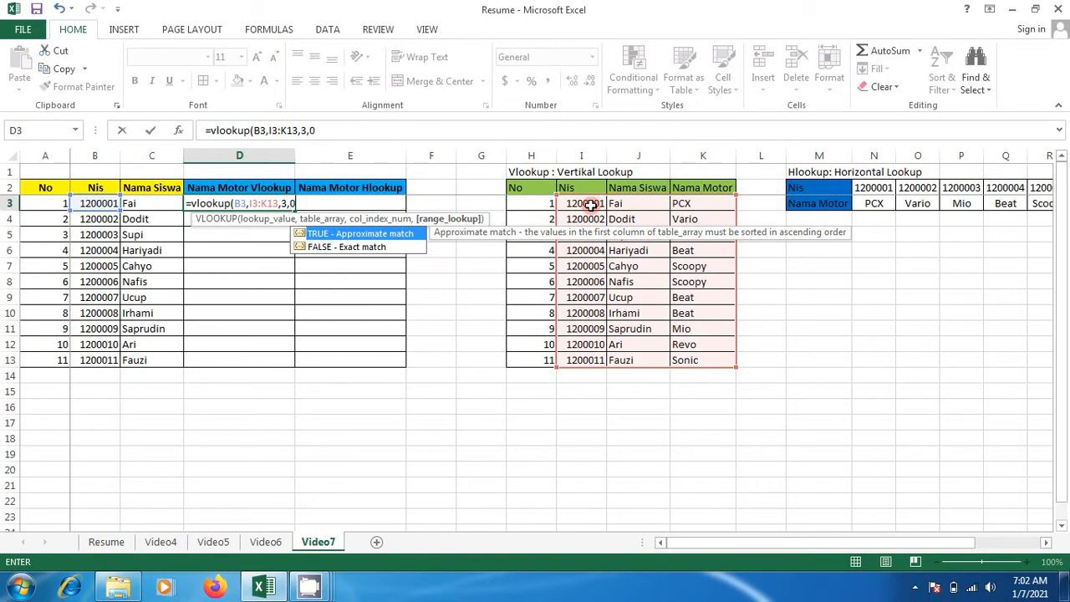
{"action": "type", "text": ")"}
{"action": "key", "text": "Return"}
Copy the relative-range VLOOKUP formula from D3 down through D13
{"action": "key", "text": "Up"}
{"action": "key", "text": "ctrl+c"}
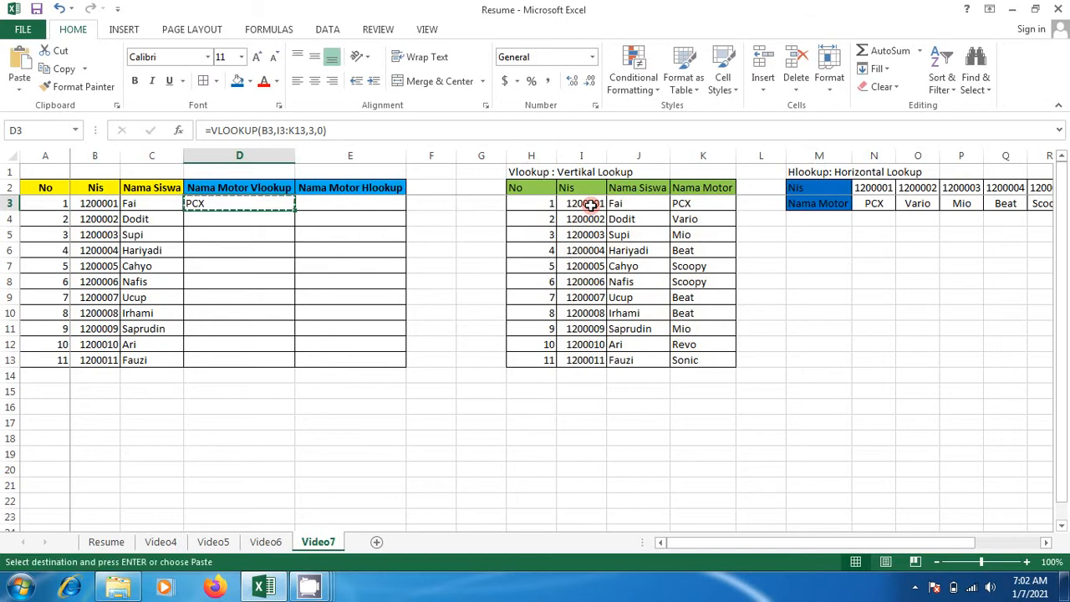
{"action": "key", "text": "shift+Down"}
{"action": "key", "text": "shift+Down"}
{"action": "key", "text": "shift+Down"}
{"action": "key", "text": "shift+Down"}
{"action": "key", "text": "shift+Down"}
{"action": "key", "text": "shift+Down"}
{"action": "key", "text": "shift+Down"}
{"action": "key", "text": "shift+Down"}
{"action": "key", "text": "shift+Down"}
{"action": "key", "text": "shift+Down"}
{"action": "key", "text": "Return"}
Examine the table range referenced by each VLOOKUP formula, row by row from D3 to D13
{"action": "key", "text": "Down"}
{"action": "key", "text": "Down"}
{"action": "key", "text": "Up"}
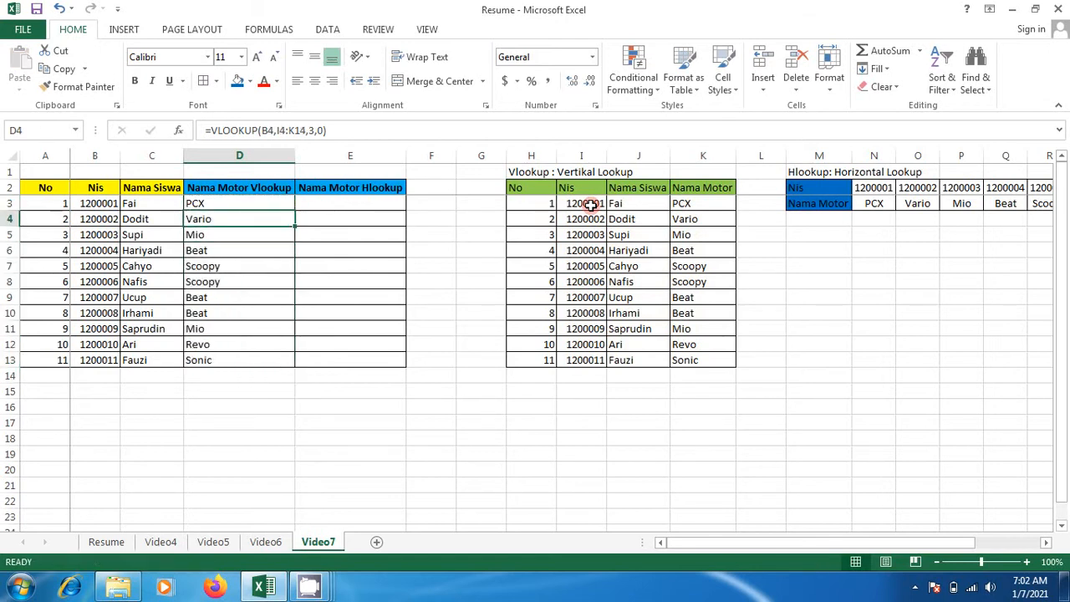
{"action": "key", "text": "Up"}
{"action": "key", "text": "Down"}
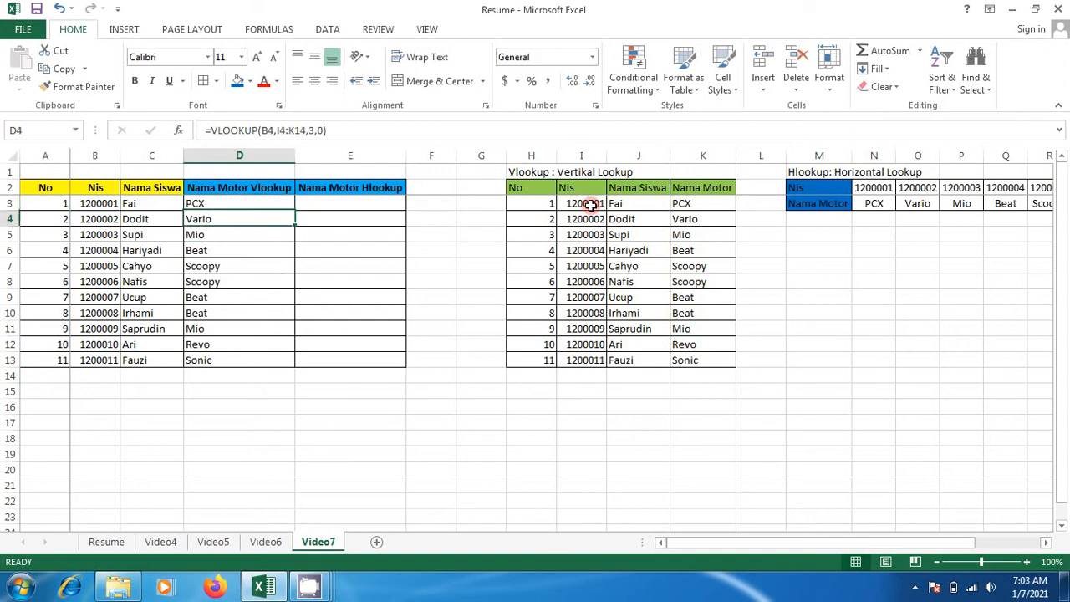
{"action": "key", "text": "Up"}
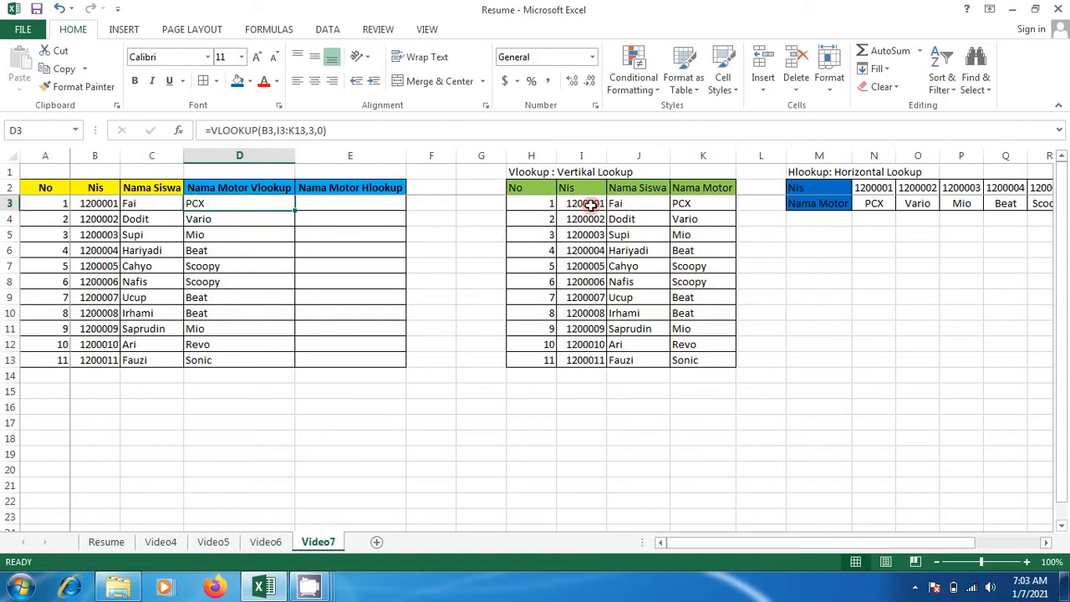
{"action": "key", "text": "F2"}
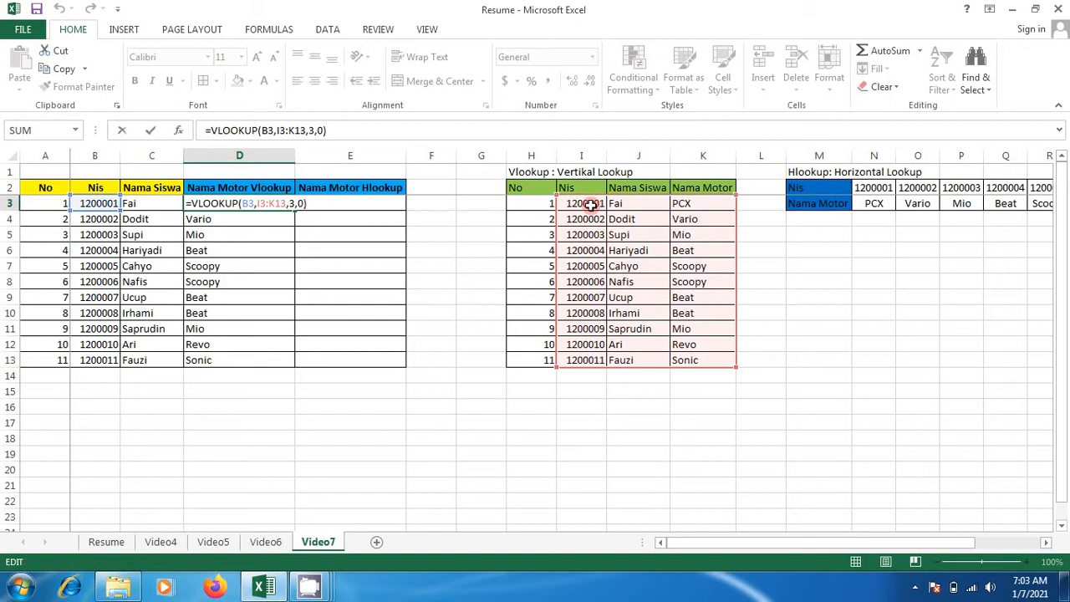
{"action": "key", "text": "Return"}
{"action": "key", "text": "F2"}
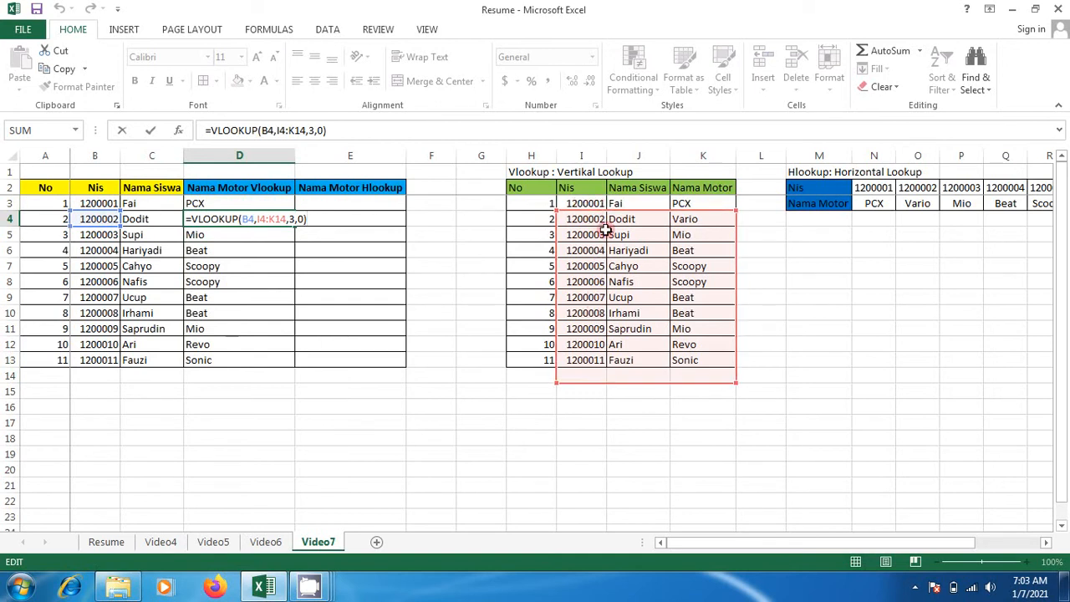
{"action": "key", "text": "Return"}
{"action": "key", "text": "F2"}
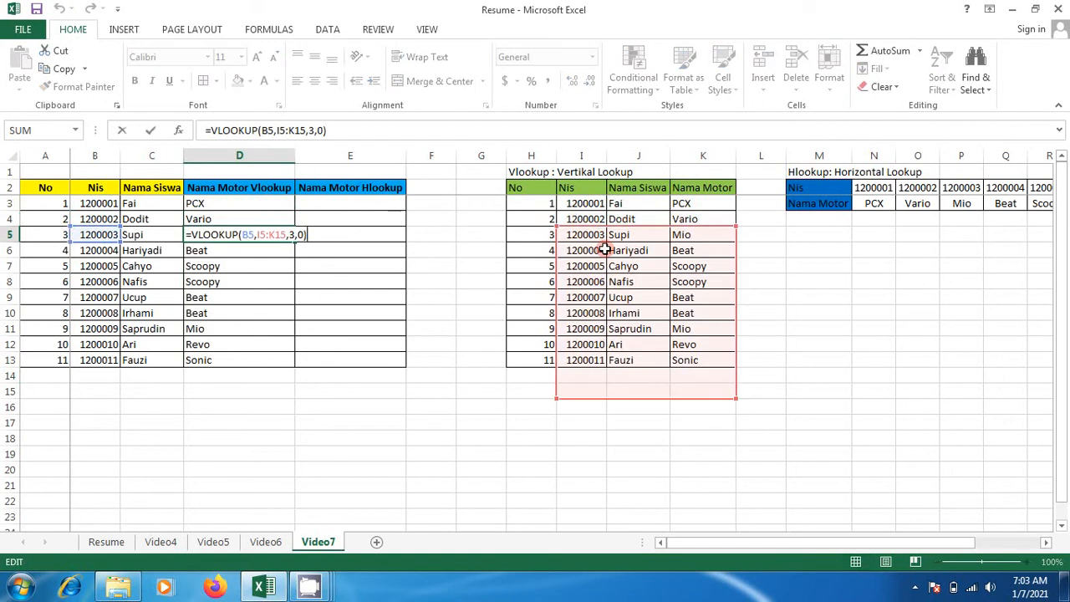
{"action": "key", "text": "Return"}
{"action": "key", "text": "F2"}
{"action": "key", "text": "Return"}
{"action": "key", "text": "F2"}
{"action": "key", "text": "Return"}
{"action": "key", "text": "F2"}
{"action": "key", "text": "Return"}
{"action": "key", "text": "F2"}
{"action": "key", "text": "Return"}
{"action": "key", "text": "F2"}
{"action": "key", "text": "Return"}
{"action": "key", "text": "F2"}
{"action": "key", "text": "Return"}
{"action": "key", "text": "F2"}
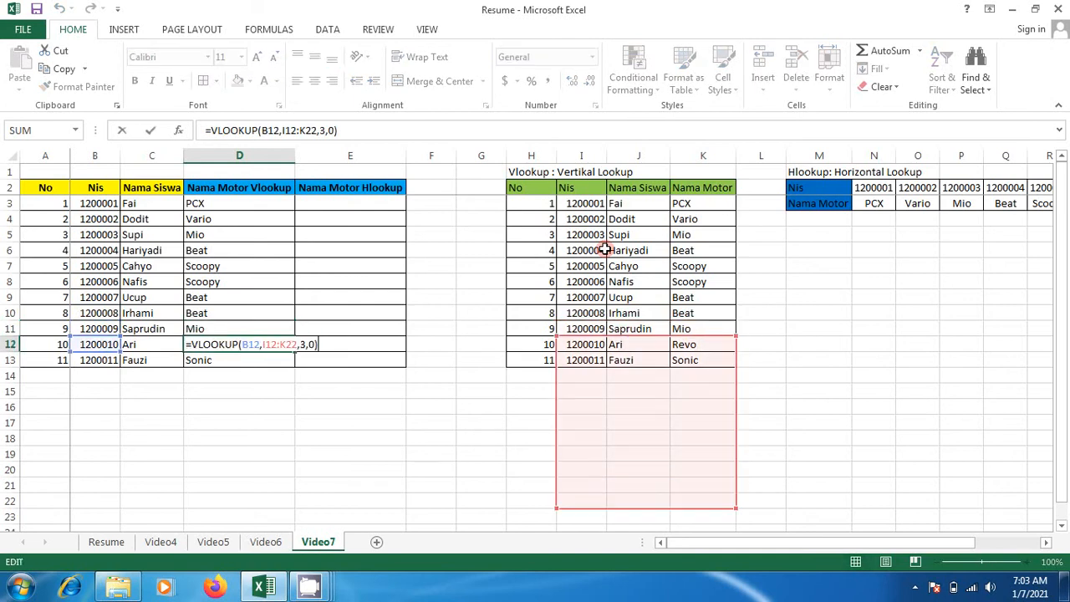
{"action": "key", "text": "Return"}
{"action": "key", "text": "F2"}
{"action": "key", "text": "Return"}
Make the table range in D3's VLOOKUP formula absolute, so it reads =VLOOKUP(B3,$I$3:$K$13,3,0)
{"action": "key", "text": "Up"}
{"action": "key", "text": "Up"}
{"action": "key", "text": "Up"}
{"action": "key", "text": "Up"}
{"action": "key", "text": "Up"}
{"action": "key", "text": "Up"}
{"action": "key", "text": "Up"}
{"action": "key", "text": "Up"}
{"action": "key", "text": "Up"}
{"action": "key", "text": "Up"}
{"action": "key", "text": "Up"}
{"action": "key", "text": "Up"}
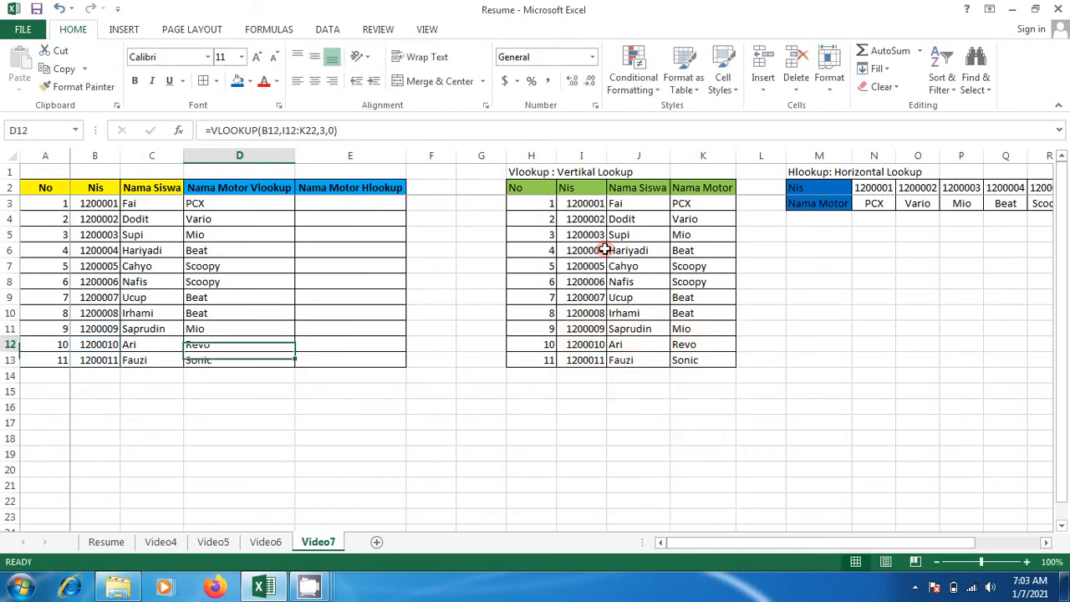
{"action": "key", "text": "Down"}
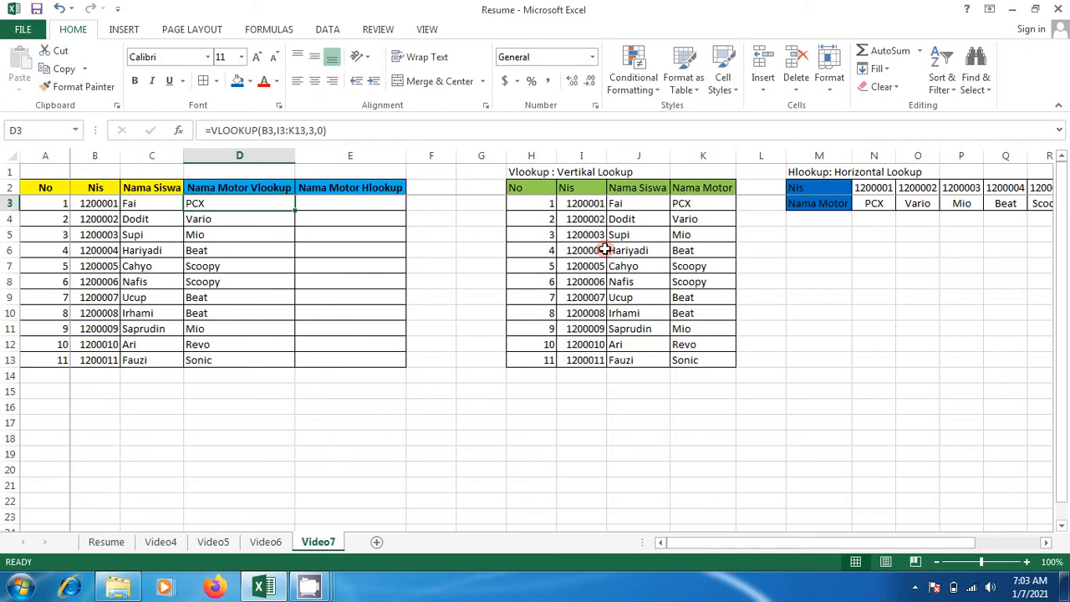
{"action": "key", "text": "F2"}
{"action": "key", "text": "Left"}
{"action": "key", "text": "Left"}
{"action": "key", "text": "Left"}
{"action": "key", "text": "Left"}
{"action": "key", "text": "Left"}
{"action": "key", "text": "Left"}
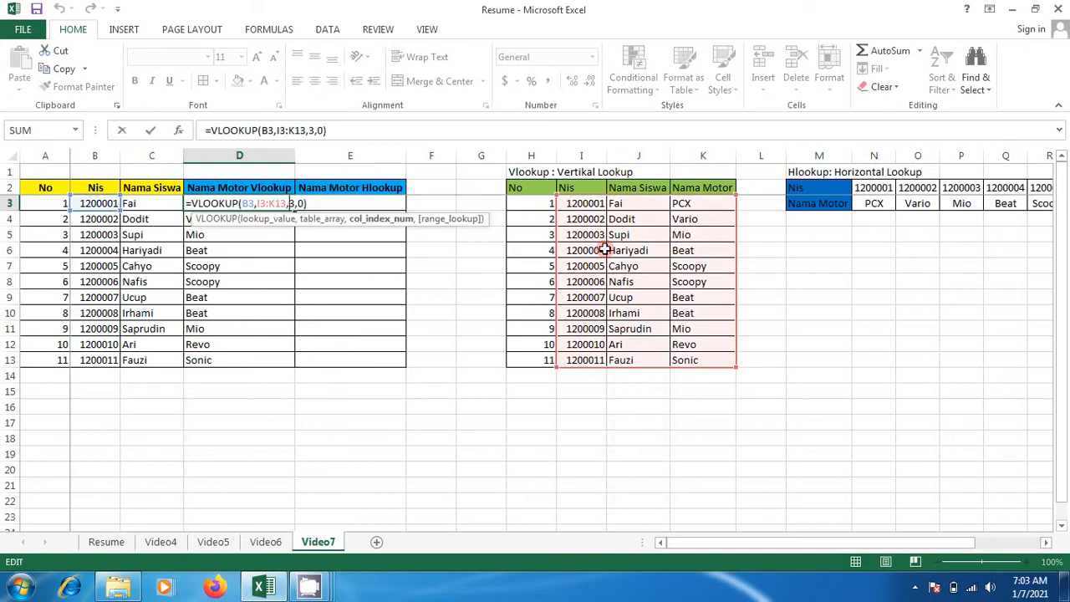
{"action": "key", "text": "shift+Left"}
{"action": "key", "text": "shift+Left"}
{"action": "key", "text": "shift+Left"}
{"action": "key", "text": "shift+Left"}
{"action": "key", "text": "shift+Left"}
{"action": "key", "text": "shift+Left"}
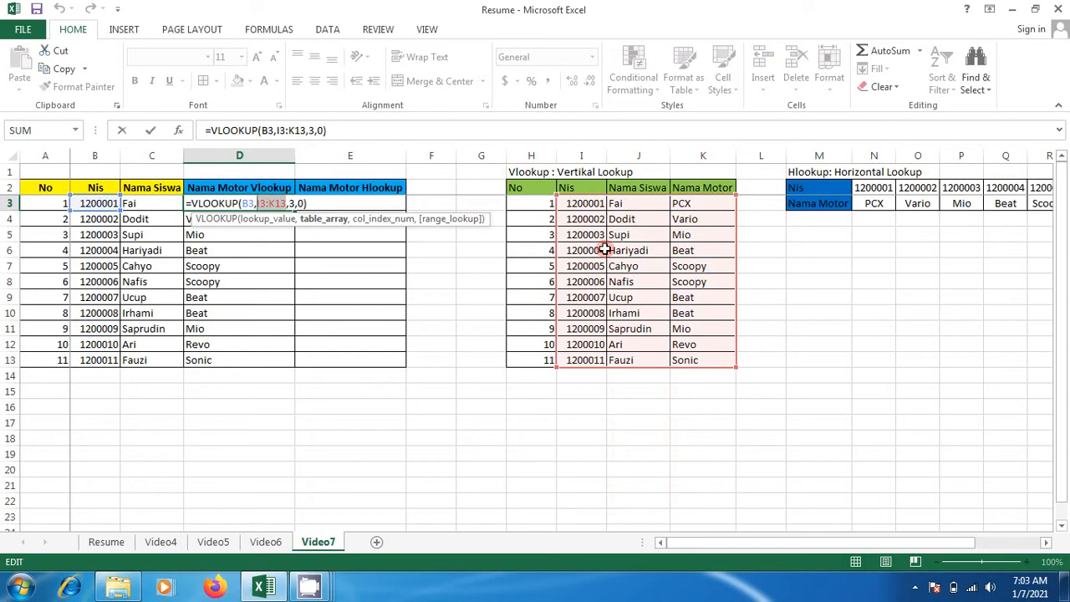
{"action": "key", "text": "F4"}
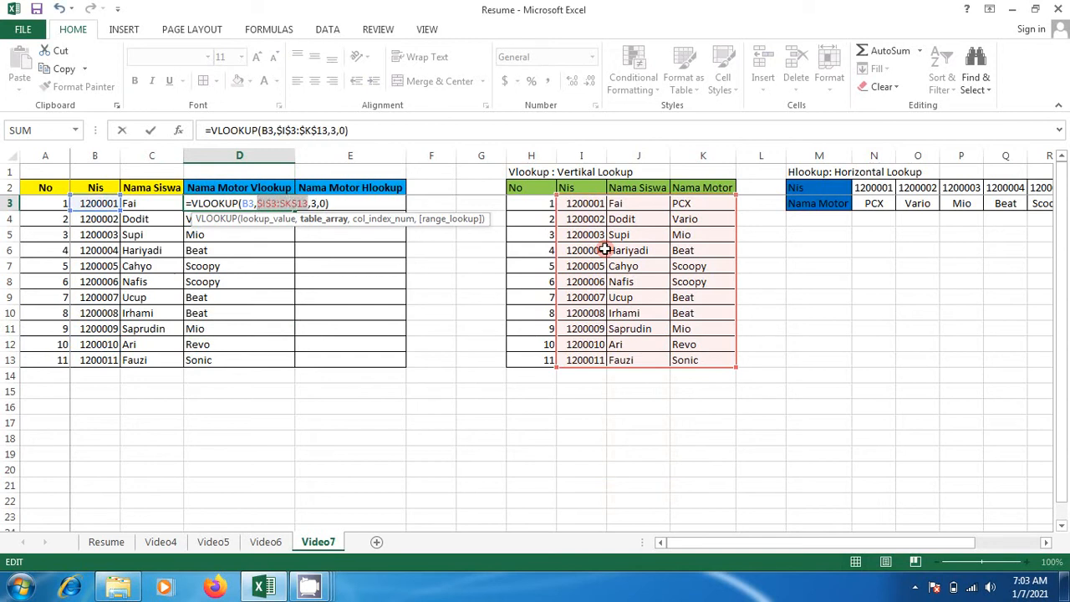
{"action": "key", "text": "ctrl+Return"}
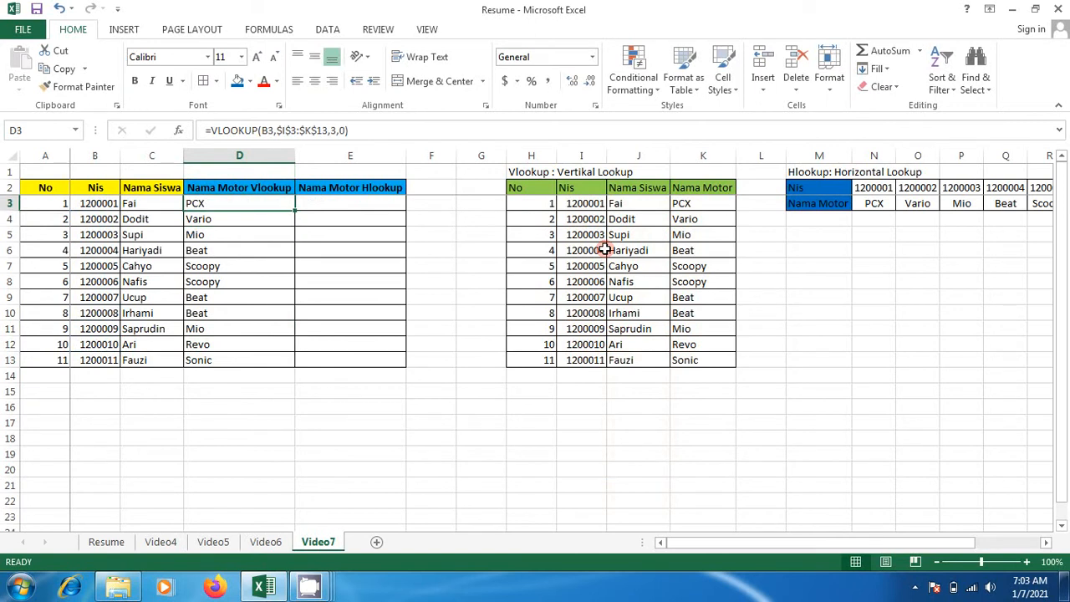
Copy the absolute-range VLOOKUP formula from D3 down through D13
{"action": "key", "text": "ctrl+c"}
{"action": "key", "text": "ctrl+shift+Down"}
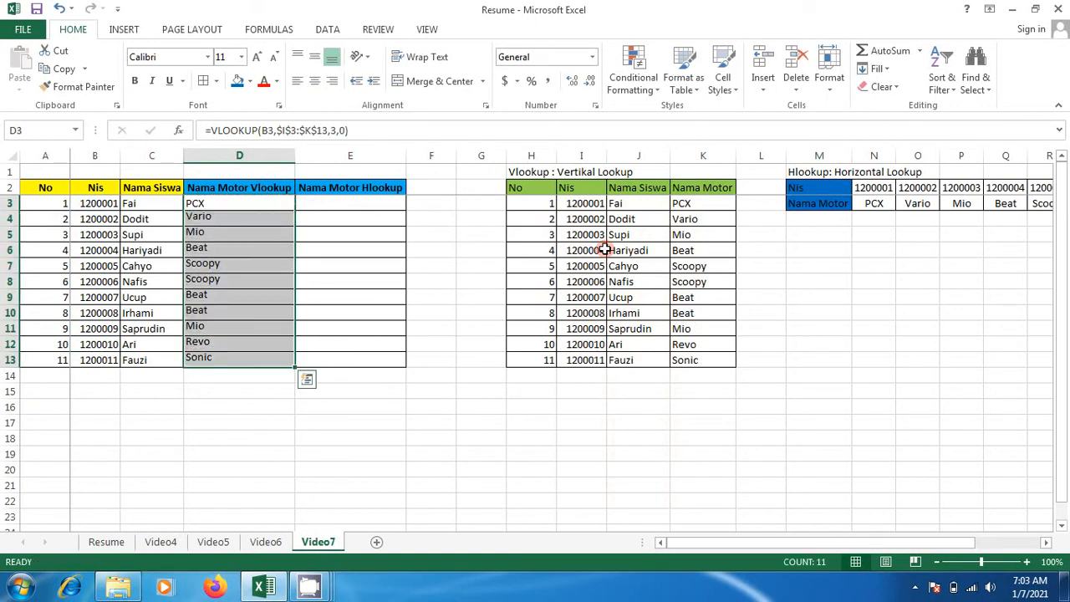
{"action": "key", "text": "Return"}
Check the table range in the copied VLOOKUP formulas from D3 to D6
{"action": "key", "text": "F2"}
{"action": "key", "text": "Return"}
{"action": "key", "text": "F2"}
{"action": "key", "text": "Return"}
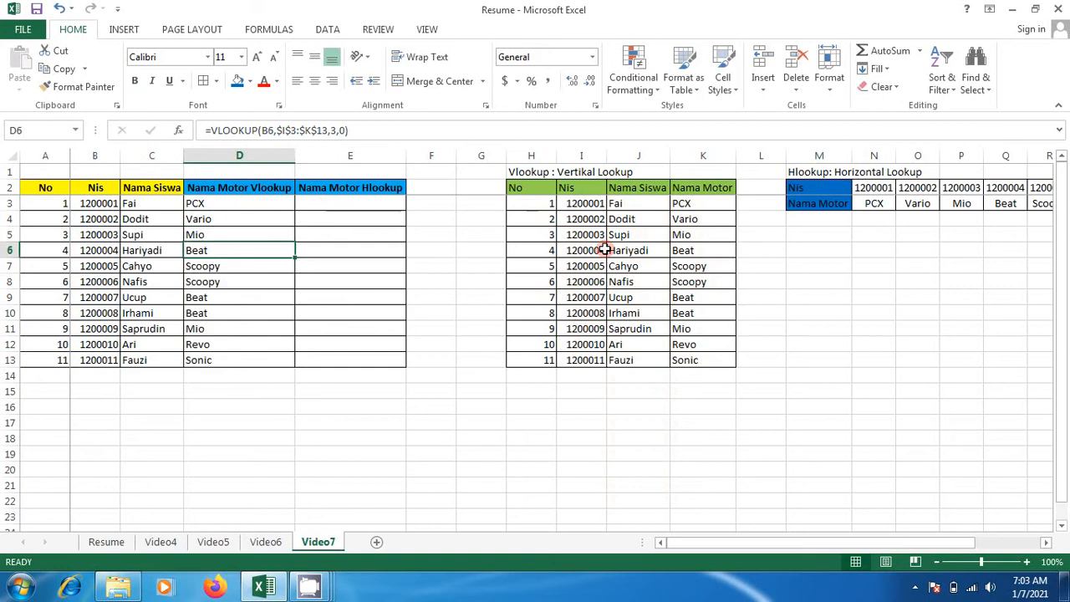
{"action": "key", "text": "F2"}
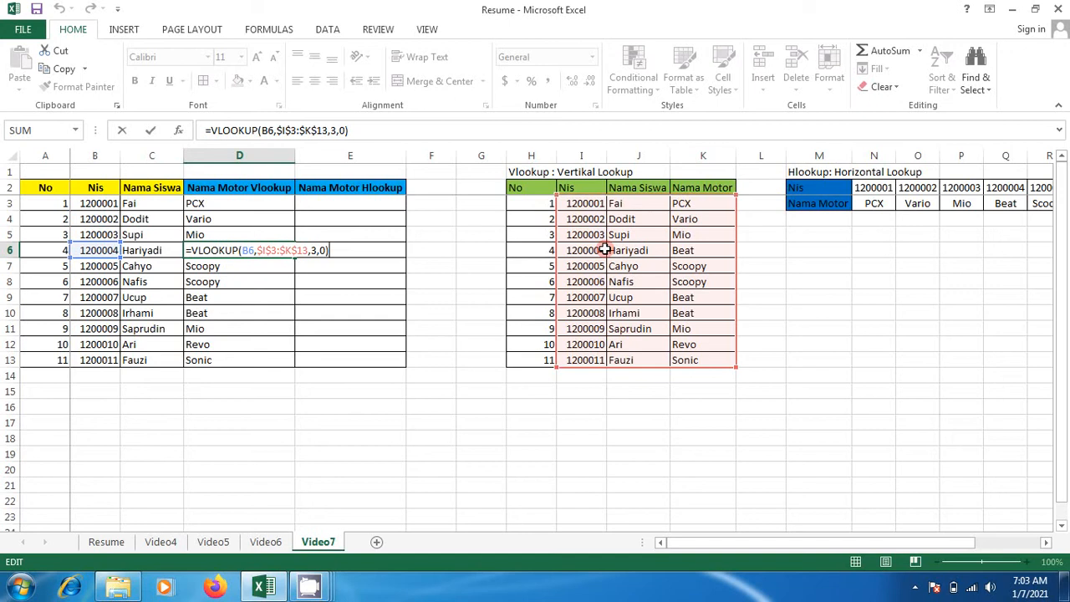
{"action": "key", "text": "Escape"}
Look across the vertical and horizontal lookup tables to compare how their Nis and Nama Motor data are laid out
{"action": "key", "text": "Up"}
{"action": "key", "text": "Up"}
{"action": "key", "text": "Up"}
{"action": "key", "text": "Up"}
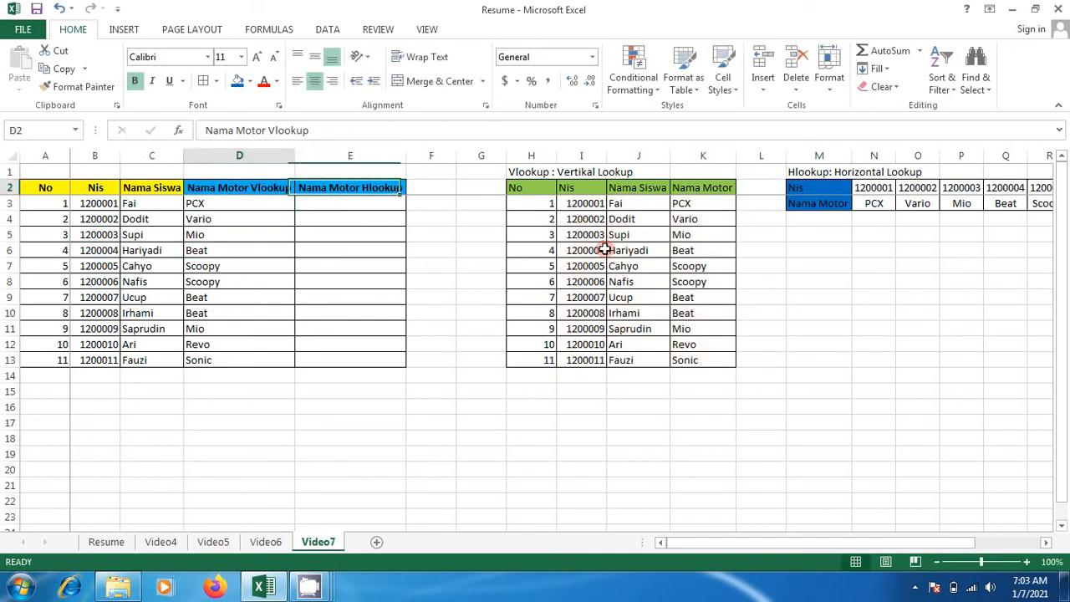
{"action": "key", "text": "Down"}
{"action": "key", "text": "Right"}
{"action": "key", "text": "Right"}
{"action": "key", "text": "Right"}
{"action": "key", "text": "Right"}
{"action": "key", "text": "Right"}
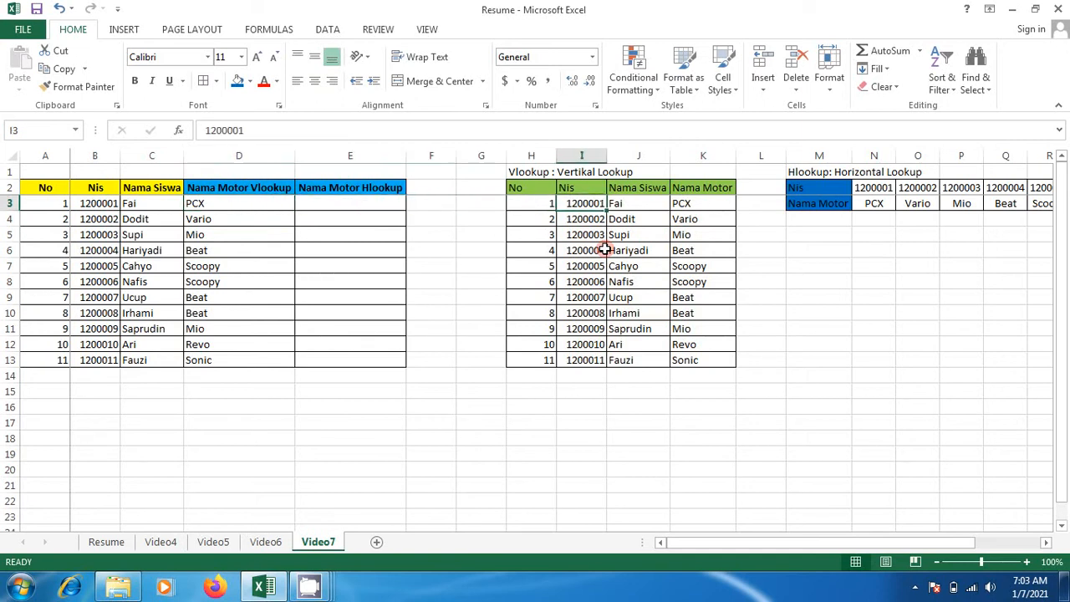
{"action": "key", "text": "Right"}
{"action": "key", "text": "Right"}
{"action": "key", "text": "Left"}
{"action": "key", "text": "Right"}
{"action": "key", "text": "Right"}
{"action": "key", "text": "Right"}
{"action": "key", "text": "Right"}
{"action": "key", "text": "Right"}
{"action": "key", "text": "Right"}
{"action": "key", "text": "Right"}
{"action": "key", "text": "Right"}
{"action": "key", "text": "Right"}
{"action": "key", "text": "Right"}
{"action": "key", "text": "Right"}
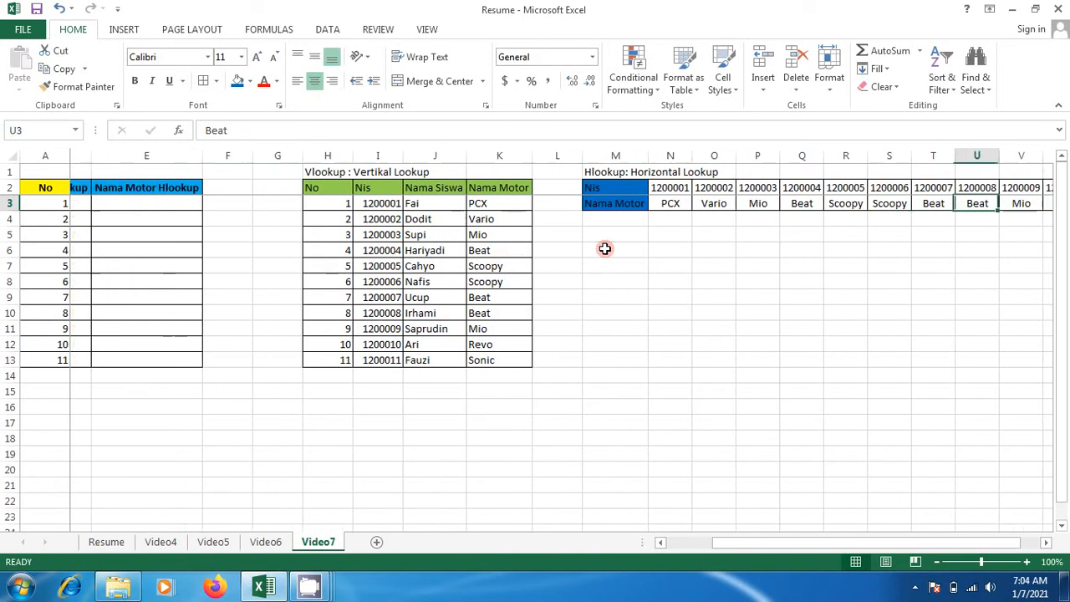
{"action": "key", "text": "Right"}
{"action": "key", "text": "Right"}
{"action": "key", "text": "Right"}
{"action": "key", "text": "Left"}
{"action": "key", "text": "Left"}
{"action": "key", "text": "Left"}
{"action": "key", "text": "Left"}
{"action": "key", "text": "Left"}
{"action": "key", "text": "Left"}
{"action": "key", "text": "Left"}
{"action": "key", "text": "Left"}
{"action": "key", "text": "Left"}
{"action": "key", "text": "Left"}
Enter =HLOOKUP(B3,$N$2:$X$3,2,0) in E3, with the horizontal table as an absolute range
{"action": "key", "text": "Home"}
{"action": "key", "text": "Right"}
{"action": "key", "text": "Right"}
{"action": "key", "text": "Right"}
{"action": "key", "text": "Right"}
{"action": "key", "text": "Down"}
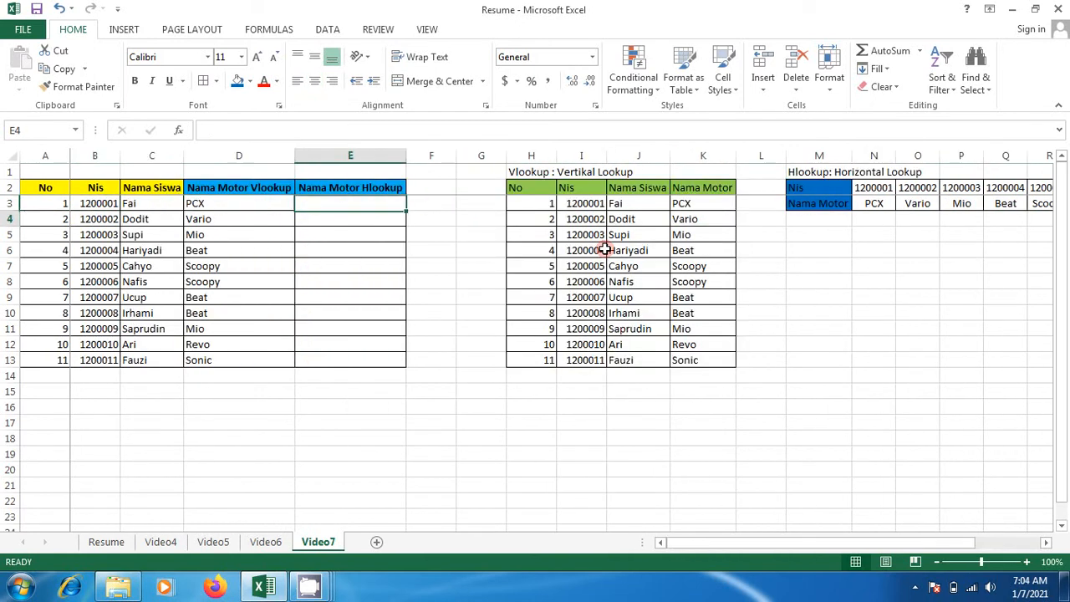
{"action": "key", "text": "Up"}
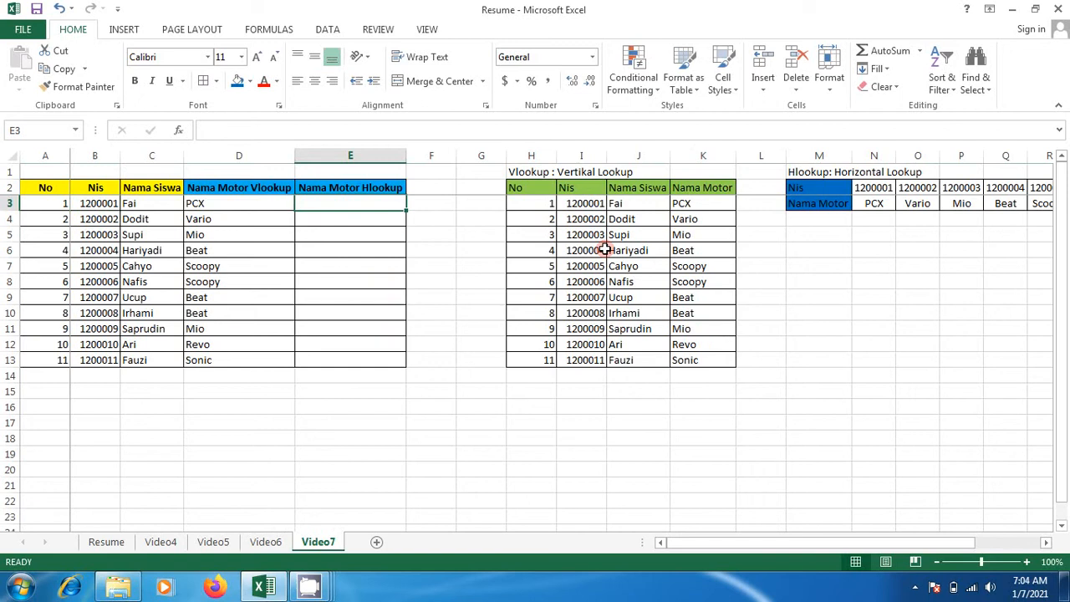
{"action": "type", "text": "=hlo"}
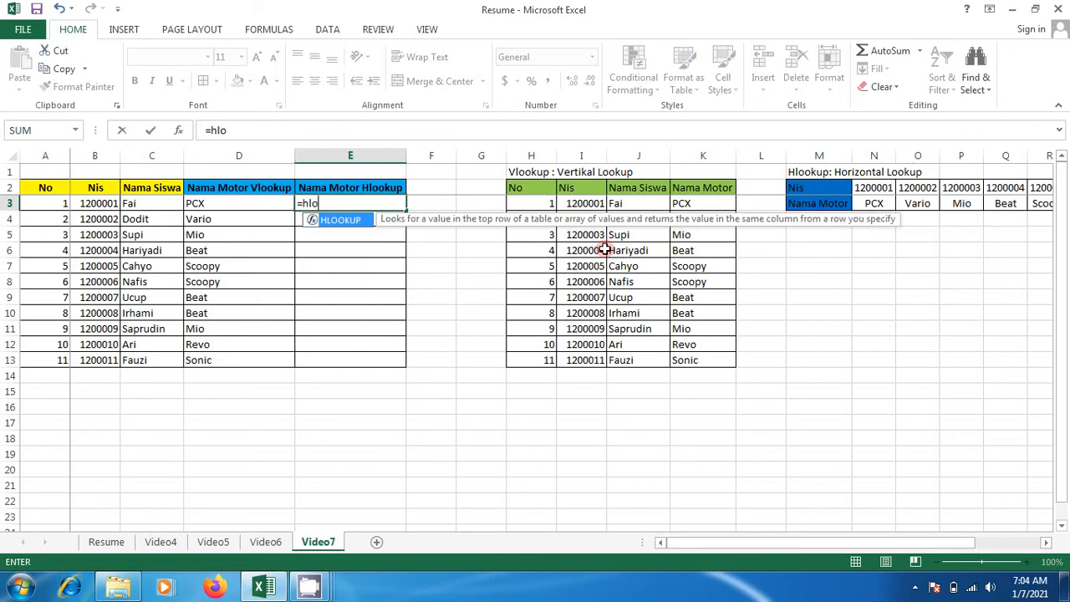
{"action": "type", "text": "okup("}
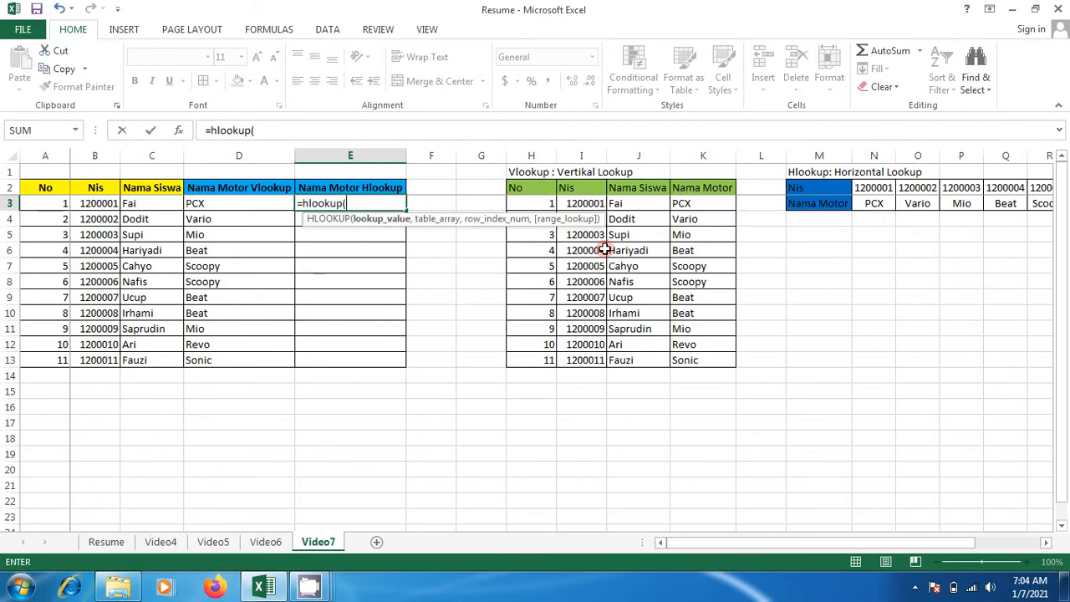
{"action": "left_click", "coordinate": [102, 206]}
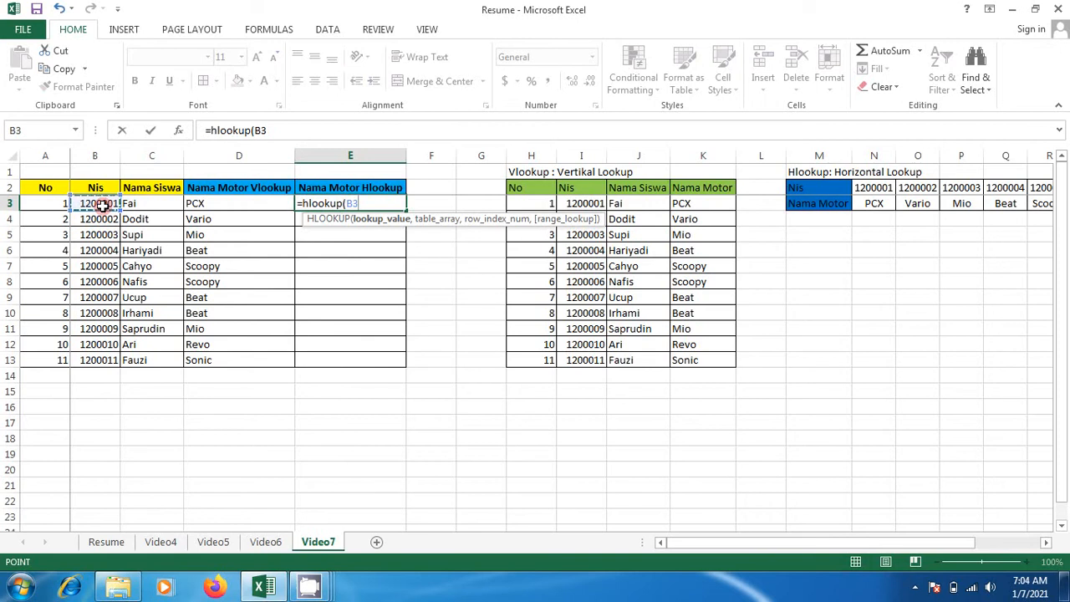
{"action": "type", "text": ","}
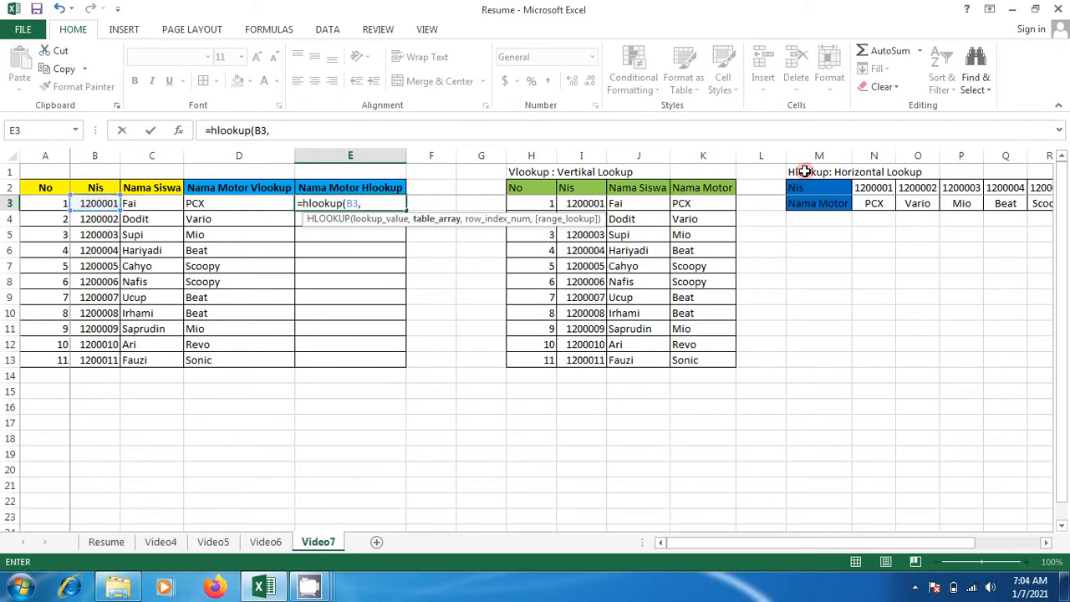
{"action": "left_click", "coordinate": [864, 189]}
{"action": "left_click_drag", "start_coordinate": [864, 189], "coordinate": [864, 187]}
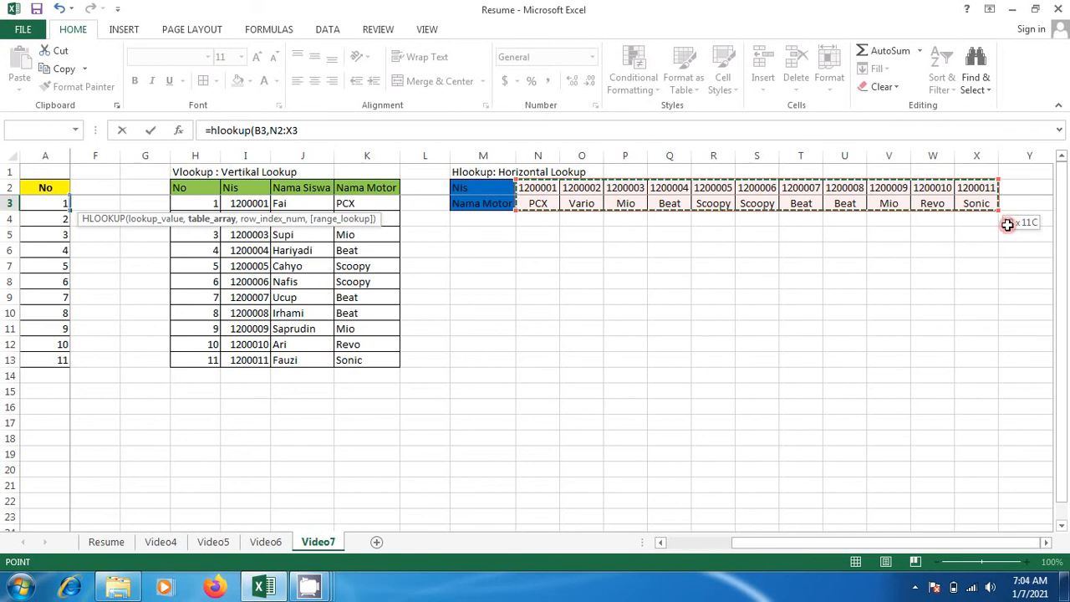
{"action": "left_click_drag", "start_coordinate": [1013, 215], "coordinate": [1009, 218]}
{"action": "key", "text": "F4"}
{"action": "left_click_drag", "start_coordinate": [738, 550], "coordinate": [662, 548]}
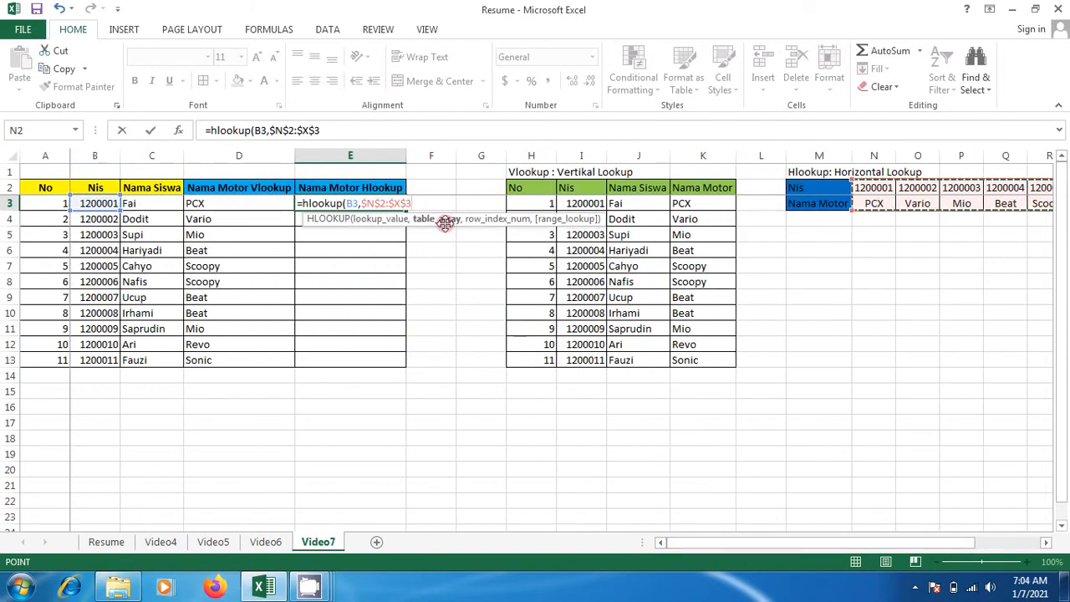
{"action": "type", "text": ","}
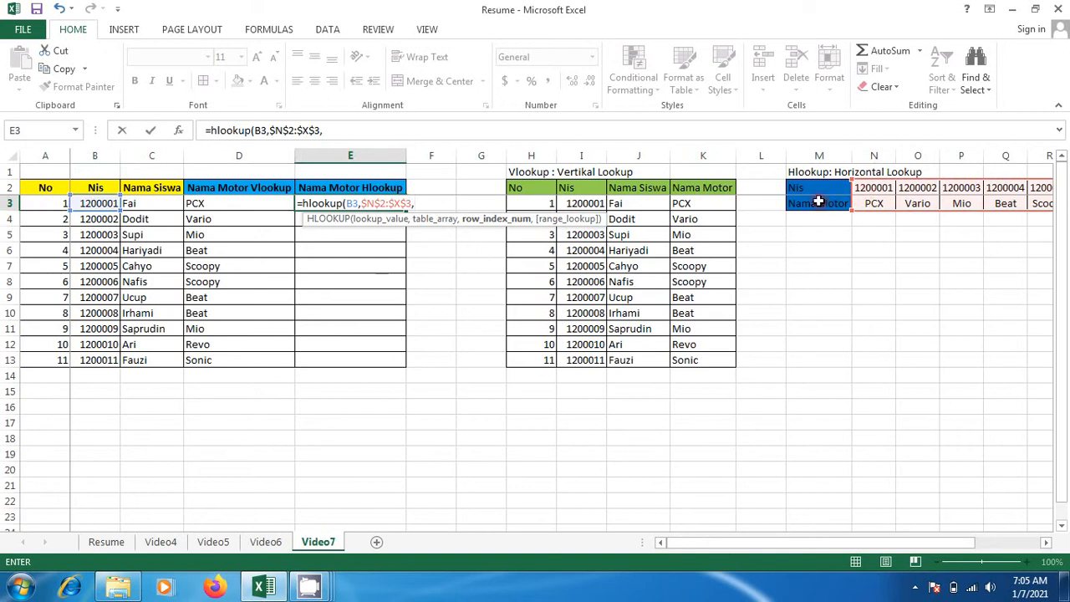
{"action": "type", "text": "2,"}
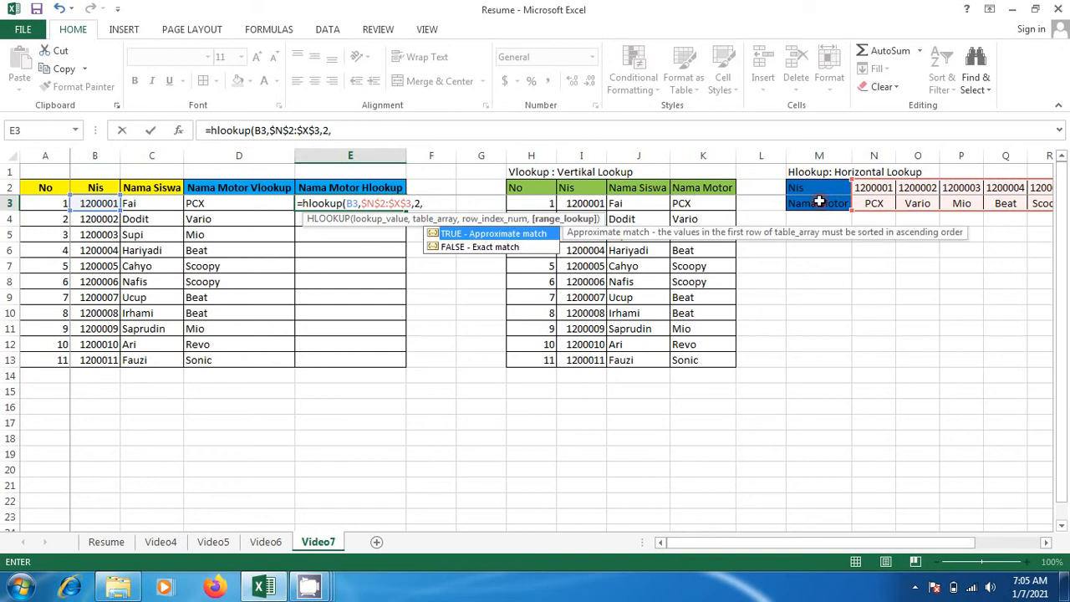
{"action": "type", "text": "0)"}
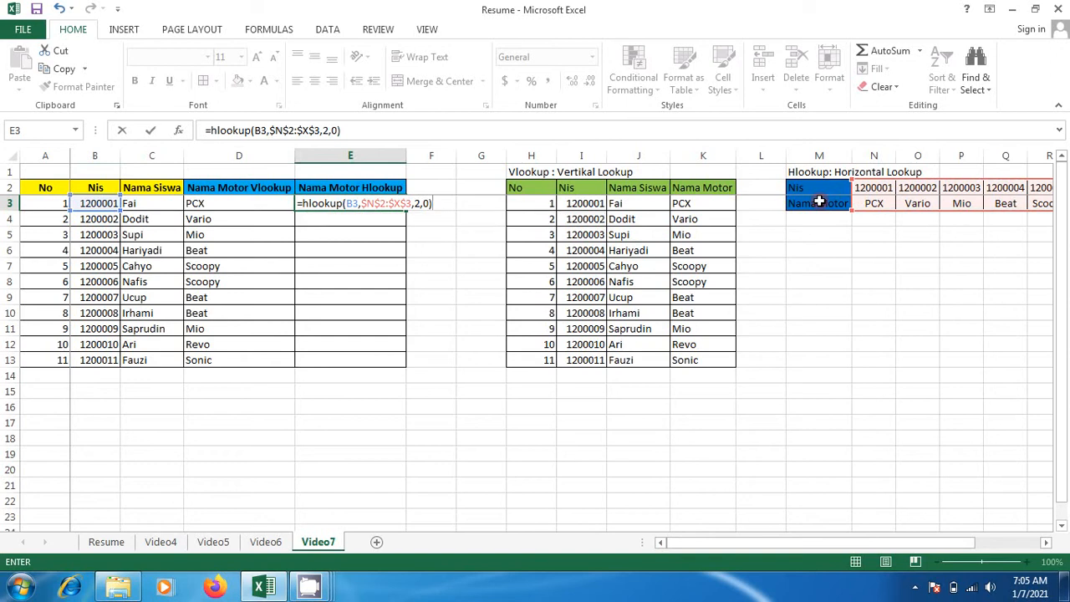
{"action": "key", "text": "Return"}
{"action": "key", "text": "Up"}
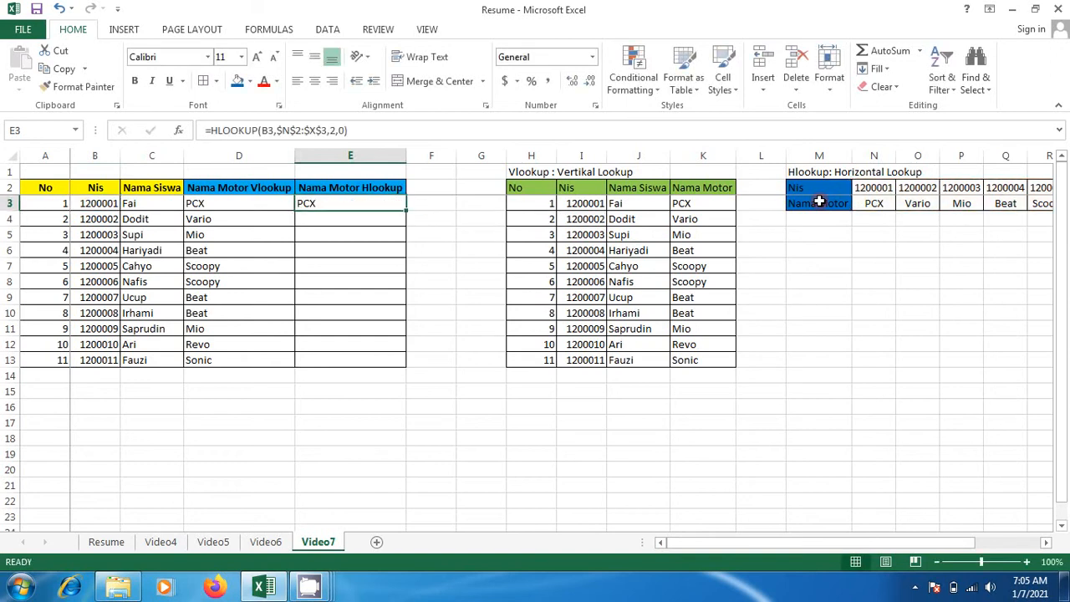
Copy the HLOOKUP formula from E3 down through E13
{"action": "key", "text": "ctrl+c"}
{"action": "key", "text": "Left"}
{"action": "key", "text": "ctrl+Down"}
{"action": "key", "text": "Right"}
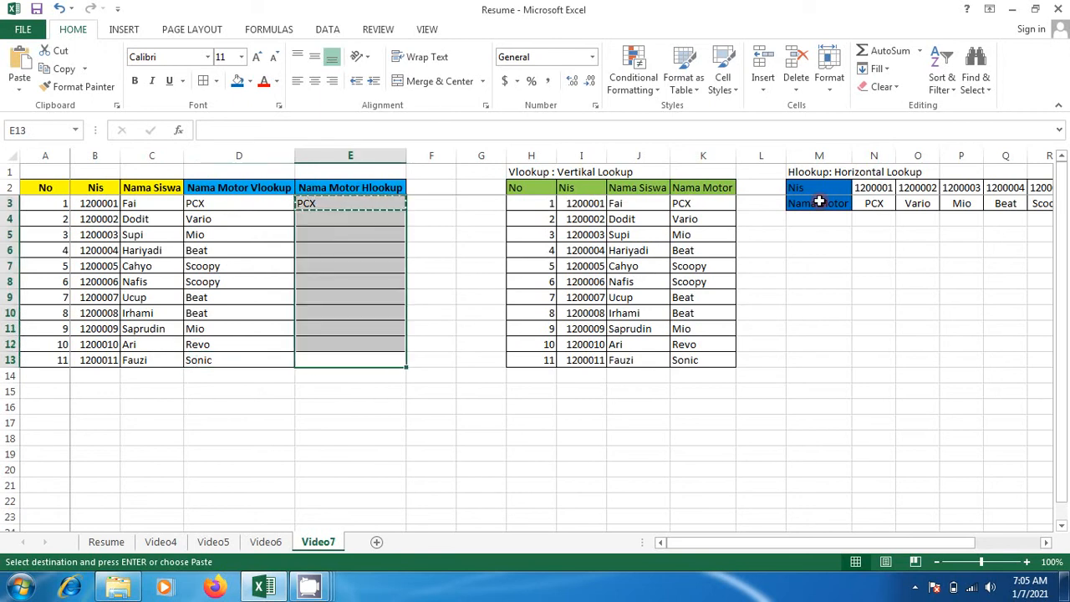
{"action": "key", "text": "Return"}
Examine the arguments of the VLOOKUP formula in D3, from the table range back to the lookup value
{"action": "key", "text": "Up"}
{"action": "key", "text": "Up"}
{"action": "key", "text": "Up"}
{"action": "key", "text": "Up"}
{"action": "key", "text": "Up"}
{"action": "key", "text": "Up"}
{"action": "key", "text": "Up"}
{"action": "key", "text": "Up"}
{"action": "key", "text": "Up"}
{"action": "key", "text": "Up"}
{"action": "key", "text": "Up"}
{"action": "key", "text": "Up"}
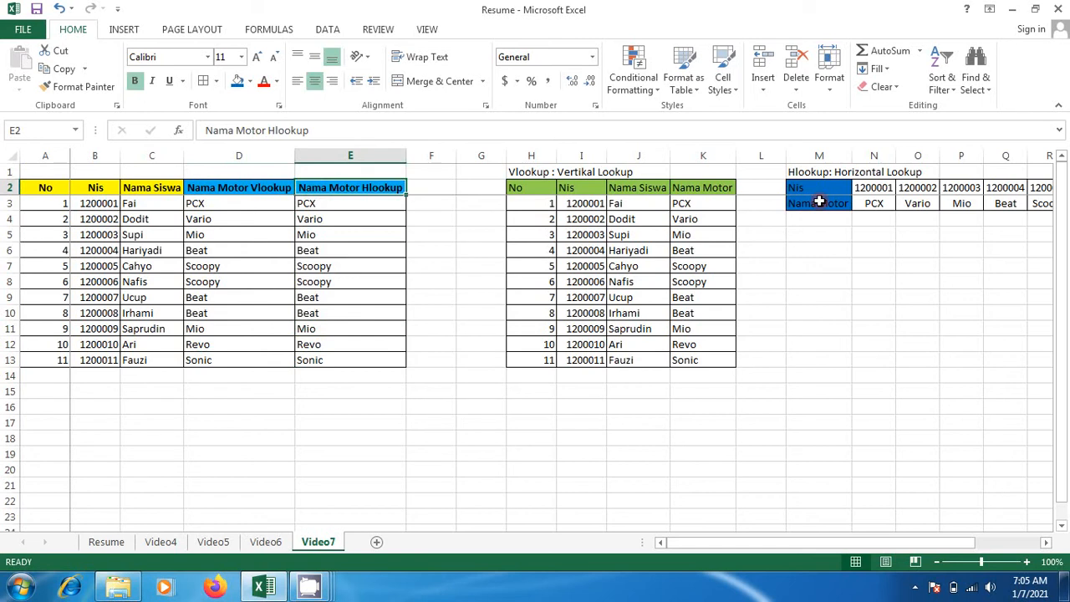
{"action": "key", "text": "Left"}
{"action": "key", "text": "Down"}
{"action": "key", "text": "F2"}
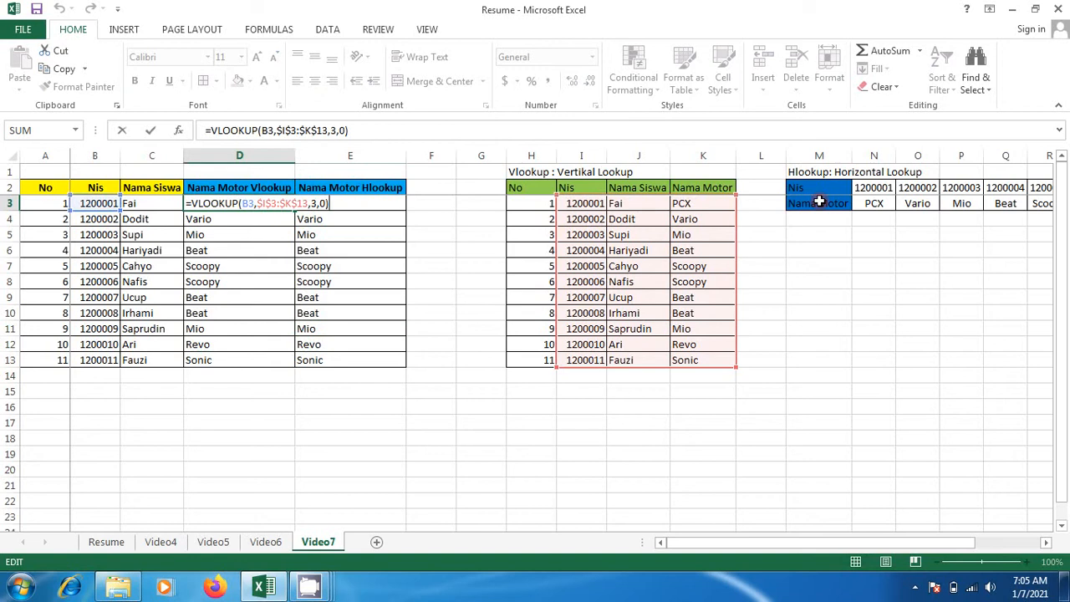
{"action": "key", "text": "Left"}
{"action": "key", "text": "Left"}
{"action": "key", "text": "Left"}
{"action": "key", "text": "Left"}
{"action": "key", "text": "Left"}
{"action": "key", "text": "Left"}
{"action": "key", "text": "Left"}
{"action": "key", "text": "Left"}
{"action": "key", "text": "Left"}
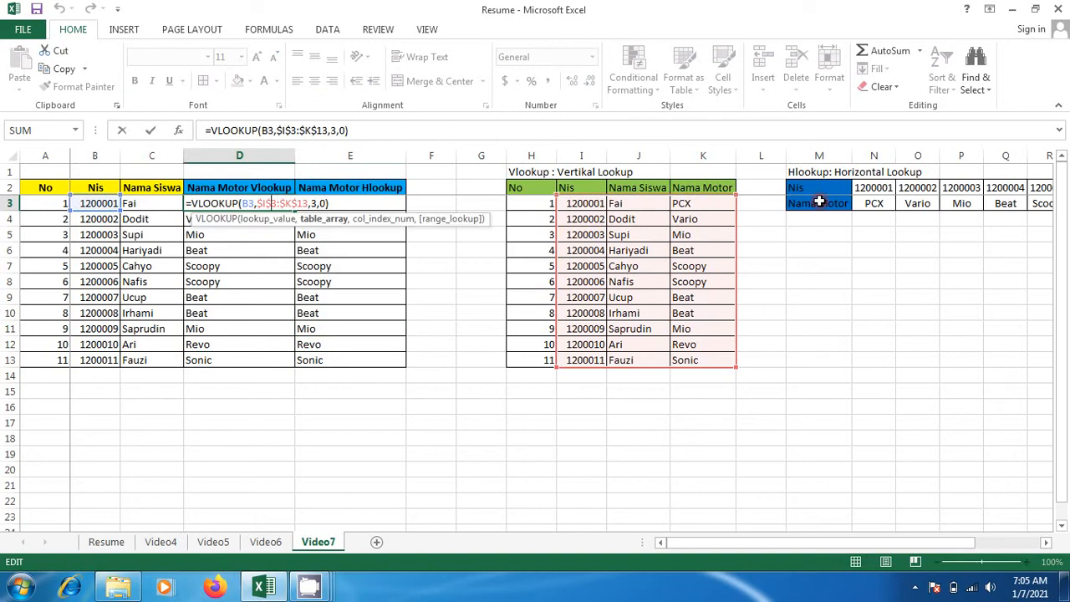
{"action": "key", "text": "Left"}
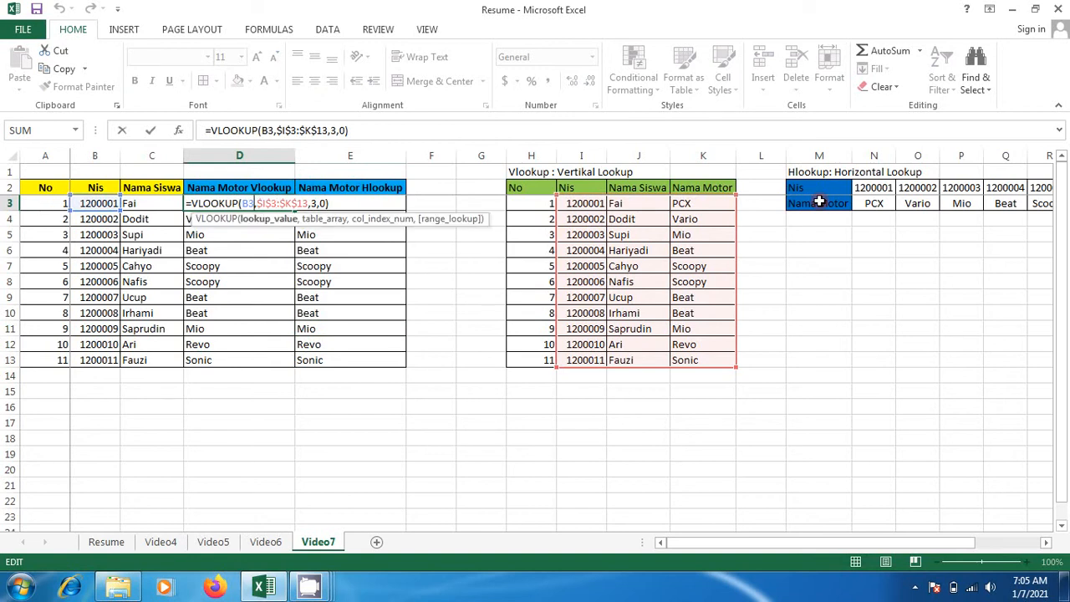
{"action": "key", "text": "ctrl+Return"}
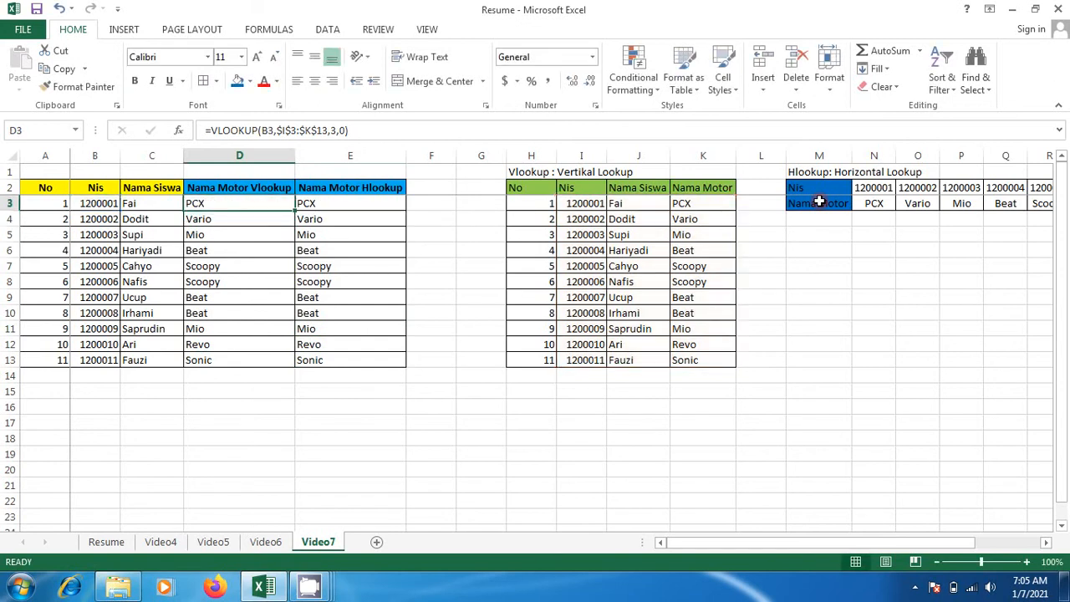
Clear the absolute-range VLOOKUP formulas from D3:D13
{"action": "key", "text": "Left"}
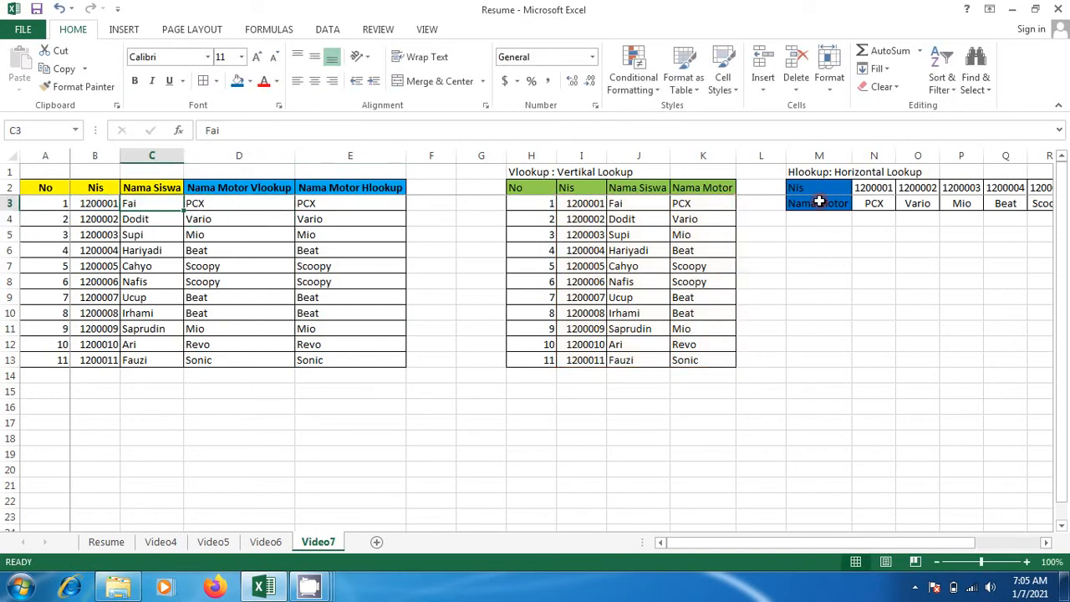
{"action": "key", "text": "ctrl+c"}
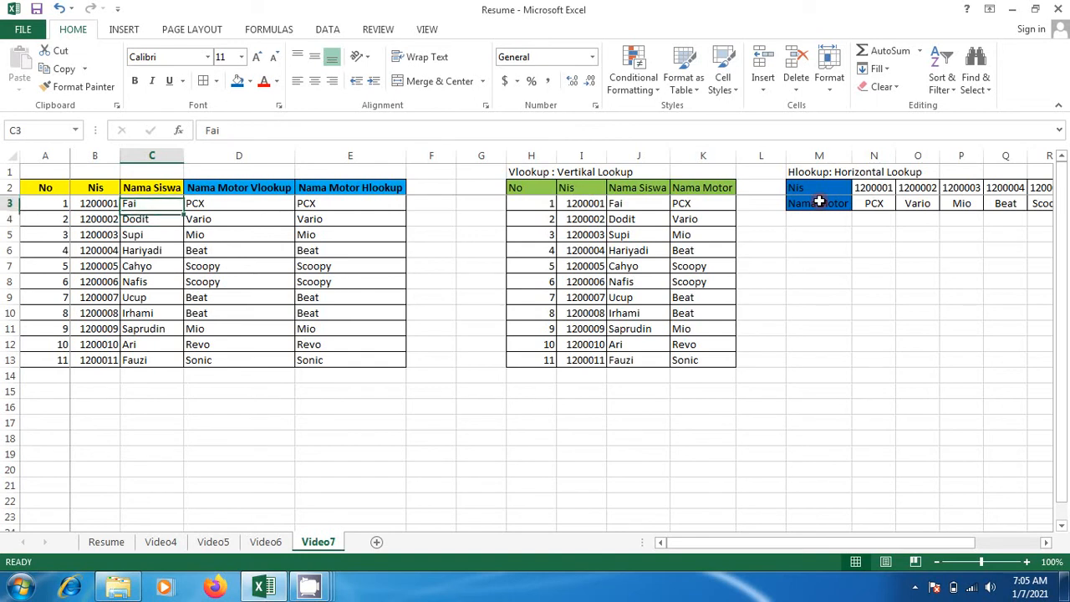
{"action": "key", "text": "Right"}
{"action": "key", "text": "ctrl+shift+Down"}
{"action": "key", "text": "Delete"}
{"action": "key", "text": "Down"}
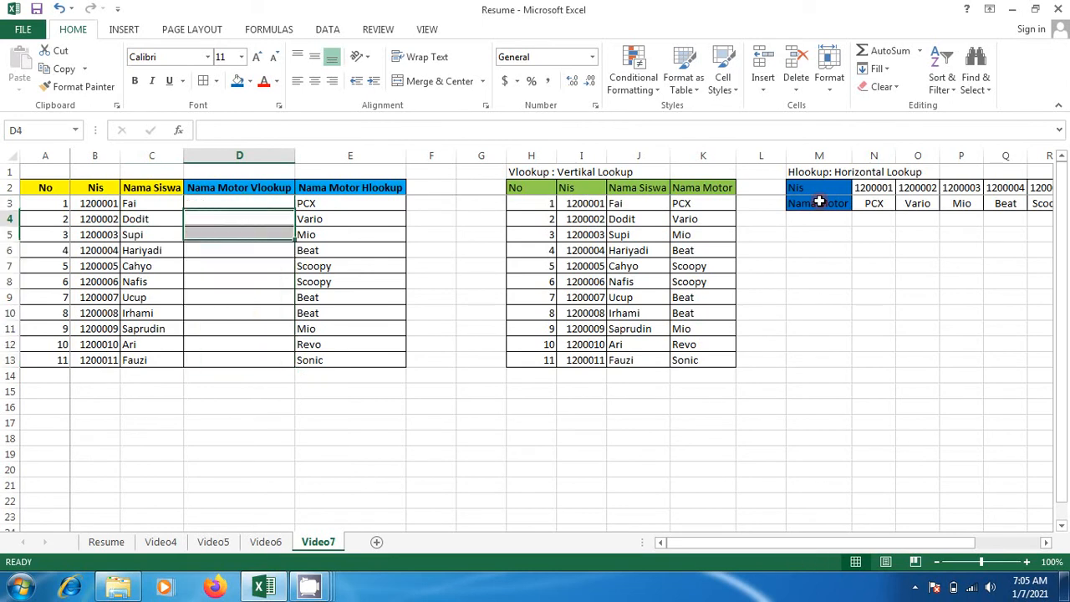
{"action": "key", "text": "Up"}
{"action": "type", "text": "=vlookup("}
{"action": "key", "text": "Left"}
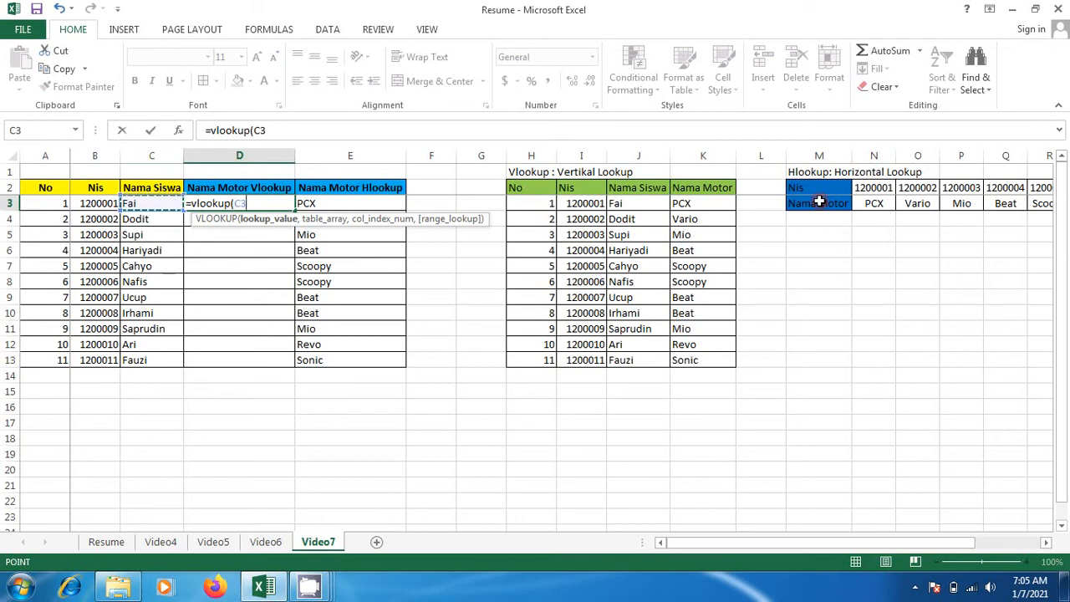
{"action": "key", "text": "Escape"}
Copy the first student's name and motorcycle from J3:K3 into J14:K14, just below the vertical lookup table
{"action": "key", "text": "Right"}
{"action": "key", "text": "Right"}
{"action": "key", "text": "Right"}
{"action": "key", "text": "Right"}
{"action": "key", "text": "Right"}
{"action": "key", "text": "Right"}
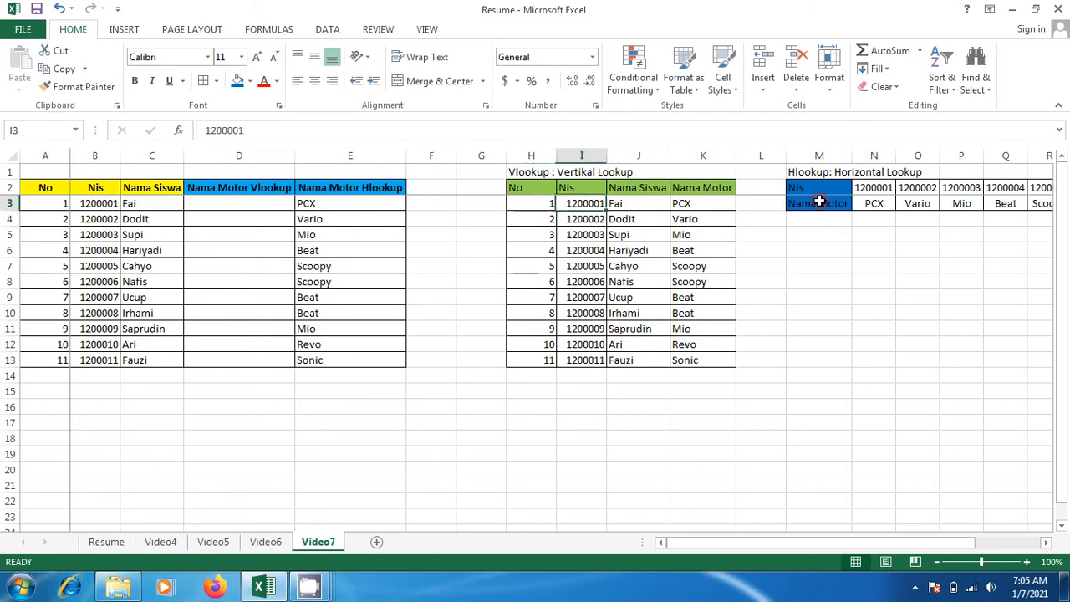
{"action": "key", "text": "Down"}
{"action": "key", "text": "Up"}
{"action": "key", "text": "shift+Right"}
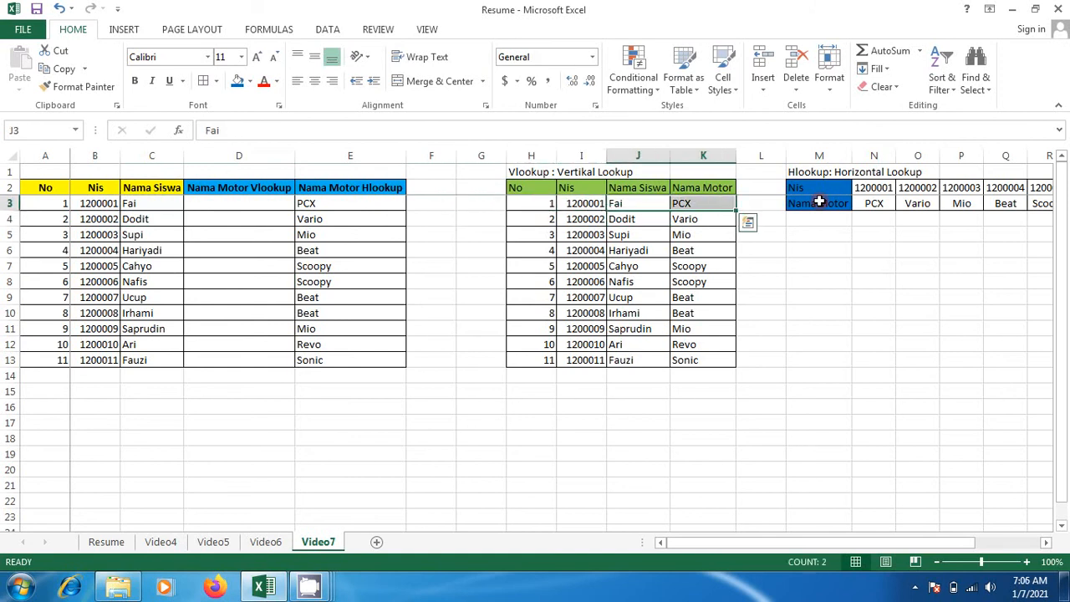
{"action": "type", "text": "Cahyo"}
{"action": "key", "text": "Down"}
{"action": "key", "text": "ctrl+z"}
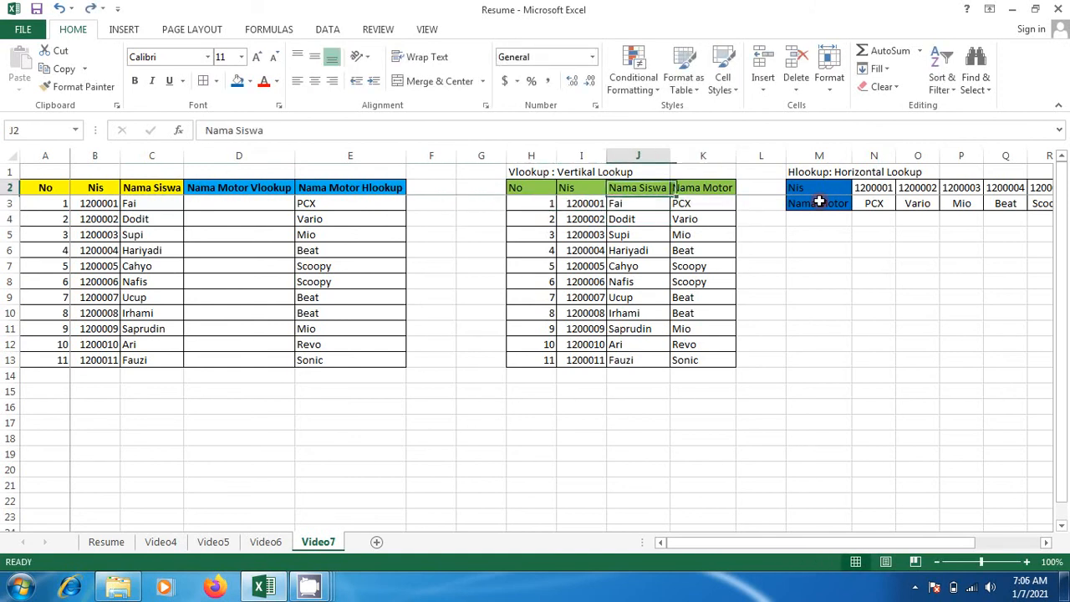
{"action": "key", "text": "ctrl+c"}
{"action": "key", "text": "ctrl+Down"}
{"action": "key", "text": "Down"}
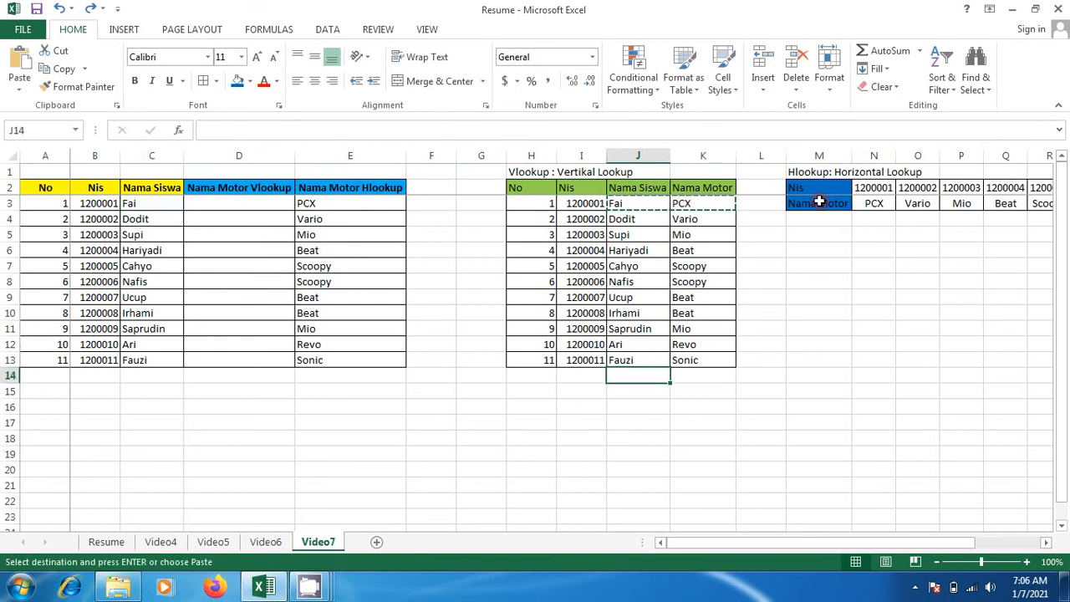
{"action": "key", "text": "Return"}
Change the motorcycle name in K14 of the added row to Ninja
{"action": "key", "text": "Right"}
{"action": "type", "text": "Nin"}
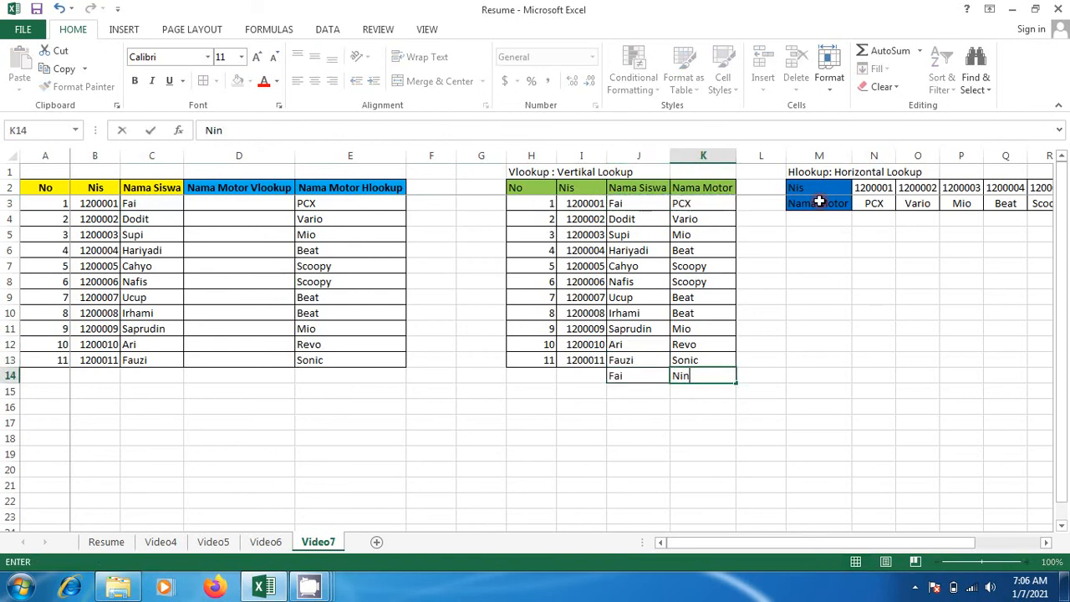
{"action": "key", "text": "Return"}
{"action": "key", "text": "Up"}
{"action": "key", "text": "Up"}
{"action": "key", "text": "Down"}
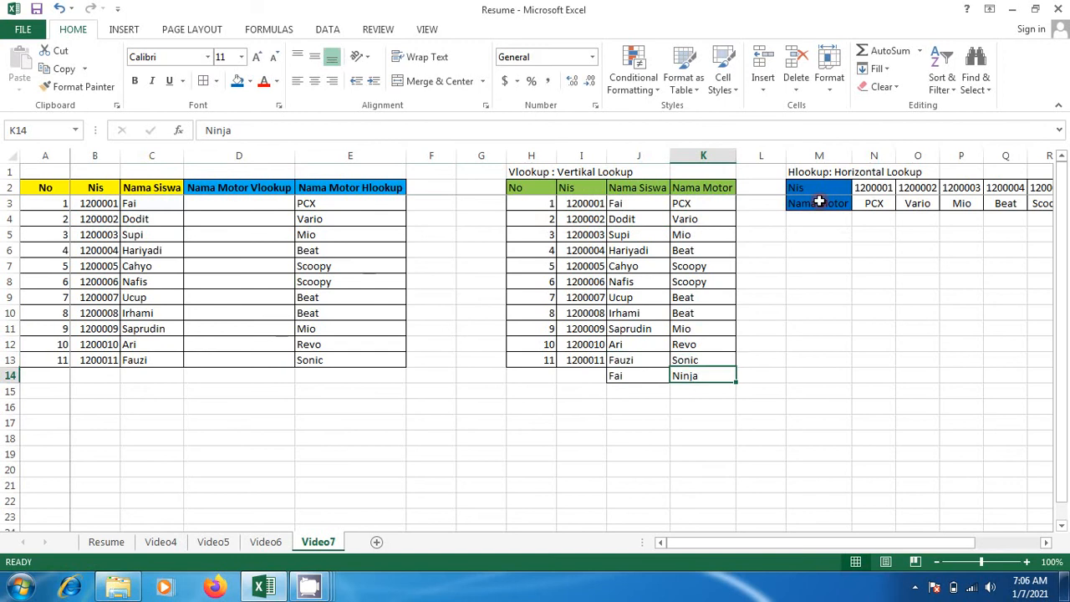
Fill the Nis formula from I13 down into I14 for the added row
{"action": "key", "text": "Up"}
{"action": "key", "text": "Left"}
{"action": "key", "text": "Left"}
{"action": "key", "text": "Down"}
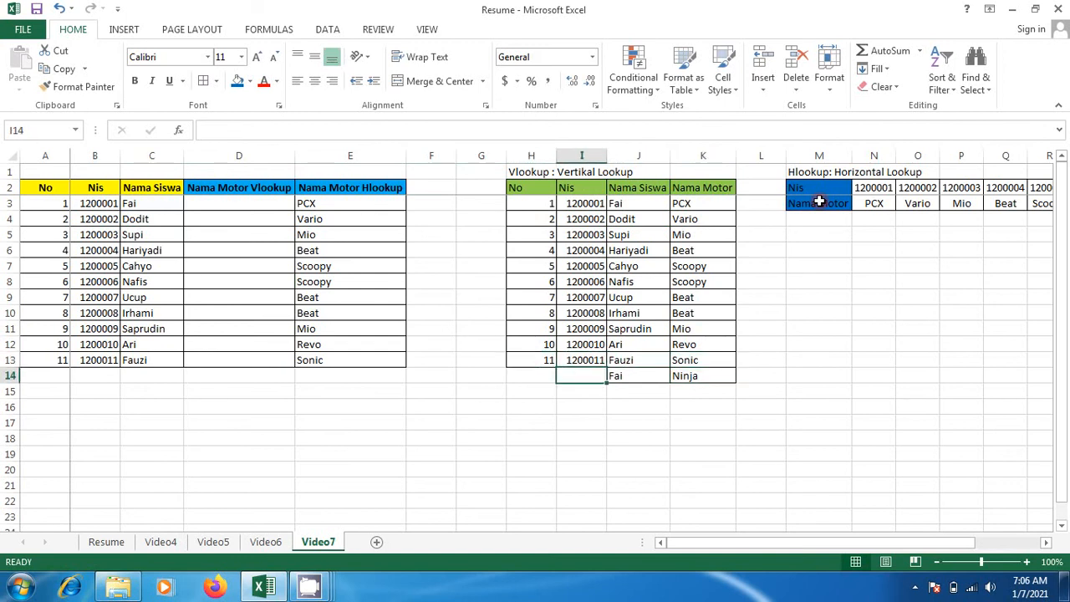
{"action": "key", "text": "ctrl+d"}
{"action": "key", "text": "Right"}
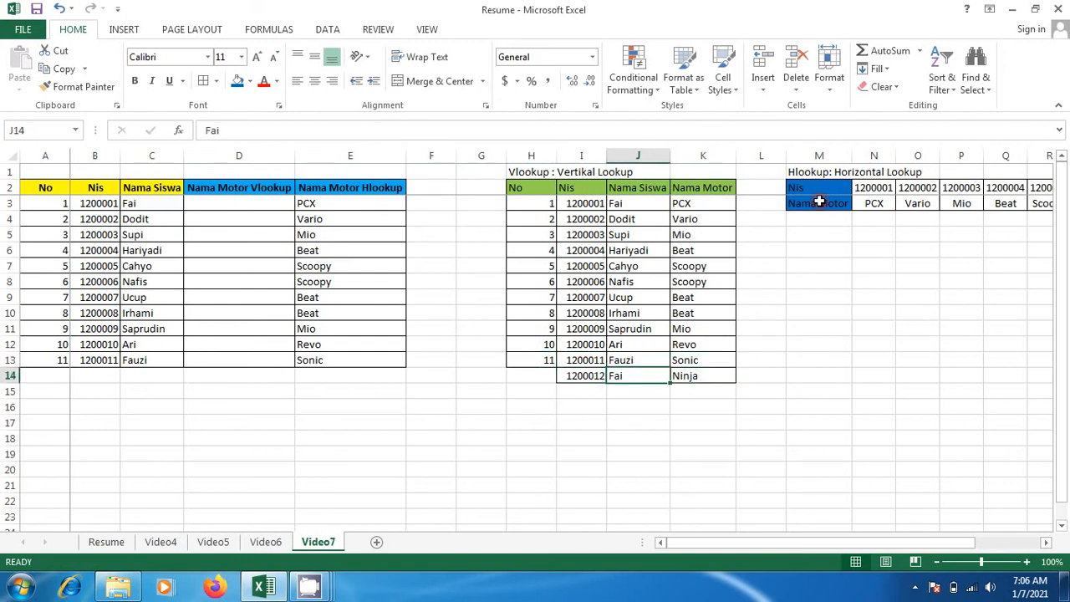
Enter =VLOOKUP(C3,$J$3:$K$14,2,0) in D3, looking up the student name in the absolute name-and-motorcycle range
{"action": "key", "text": "Up"}
{"action": "key", "text": "Left"}
{"action": "key", "text": "Left"}
{"action": "key", "text": "Left"}
{"action": "key", "text": "Left"}
{"action": "key", "text": "Left"}
{"action": "key", "text": "Left"}
{"action": "key", "text": "Left"}
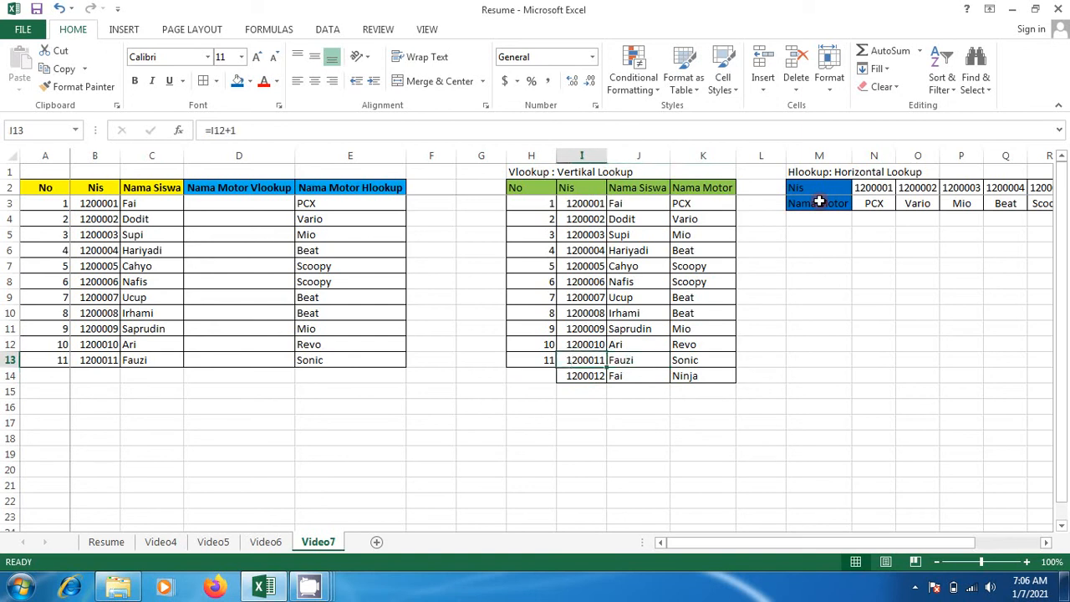
{"action": "key", "text": "Right"}
{"action": "key", "text": "ctrl+Up"}
{"action": "key", "text": "Down"}
{"action": "type", "text": "=vlookup("}
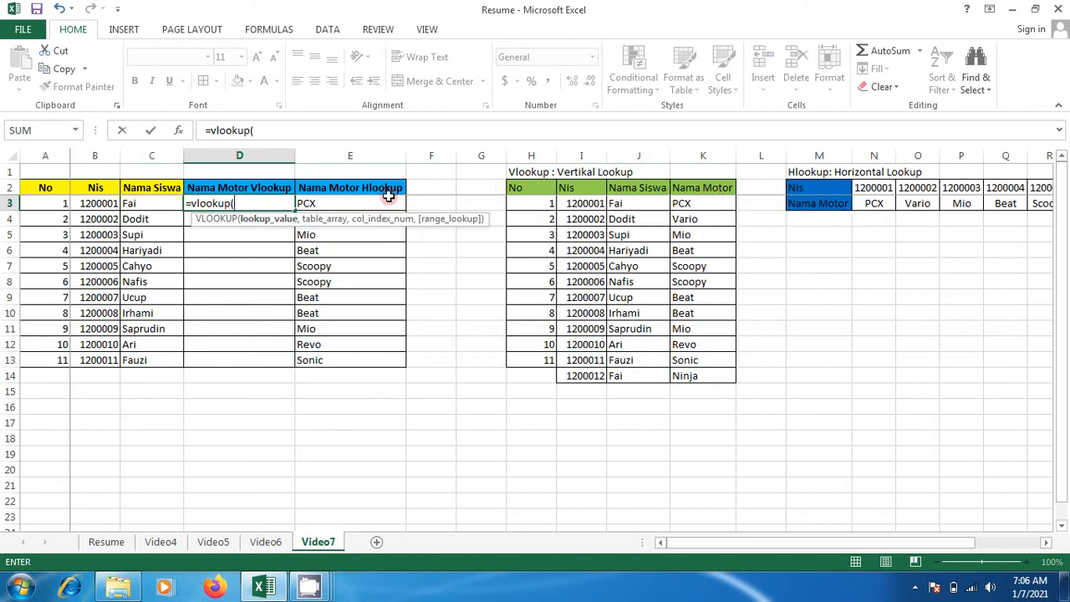
{"action": "left_click", "coordinate": [159, 208]}
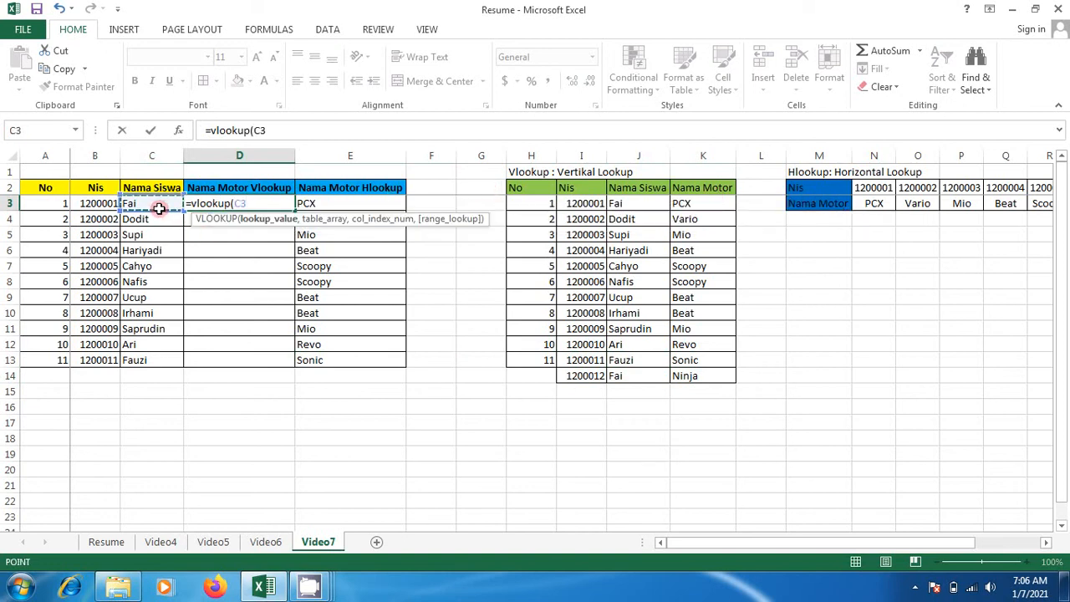
{"action": "type", "text": ","}
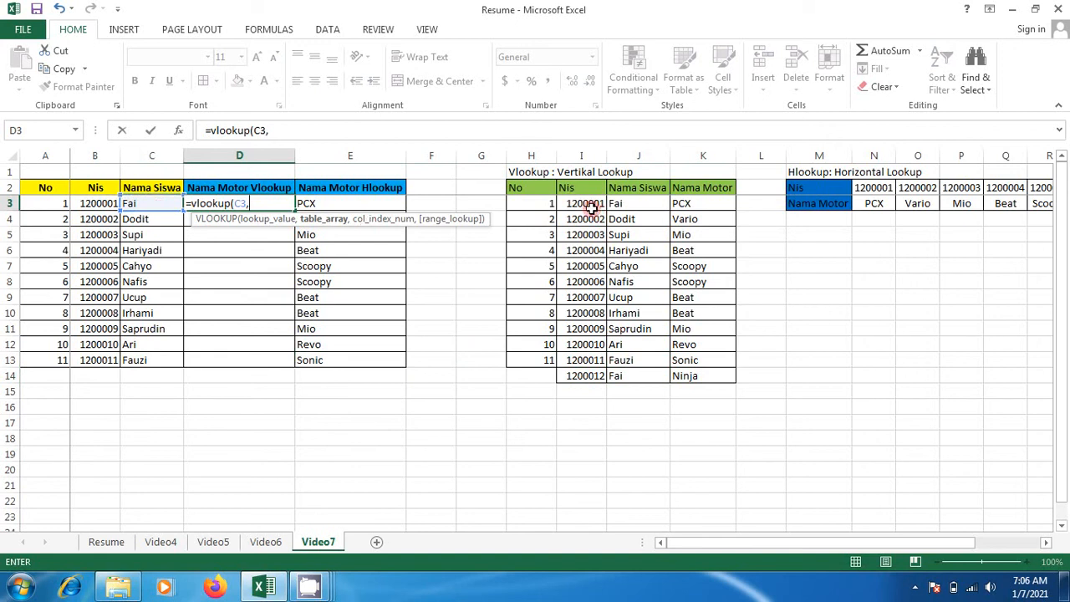
{"action": "left_click", "coordinate": [623, 202]}
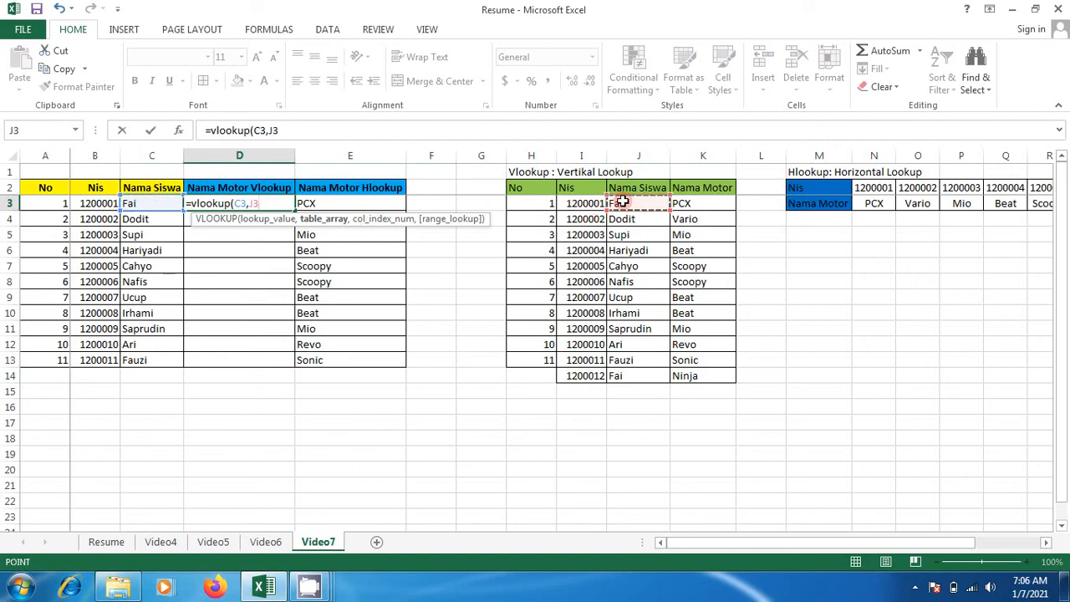
{"action": "left_click_drag", "start_coordinate": [623, 202], "coordinate": [721, 380]}
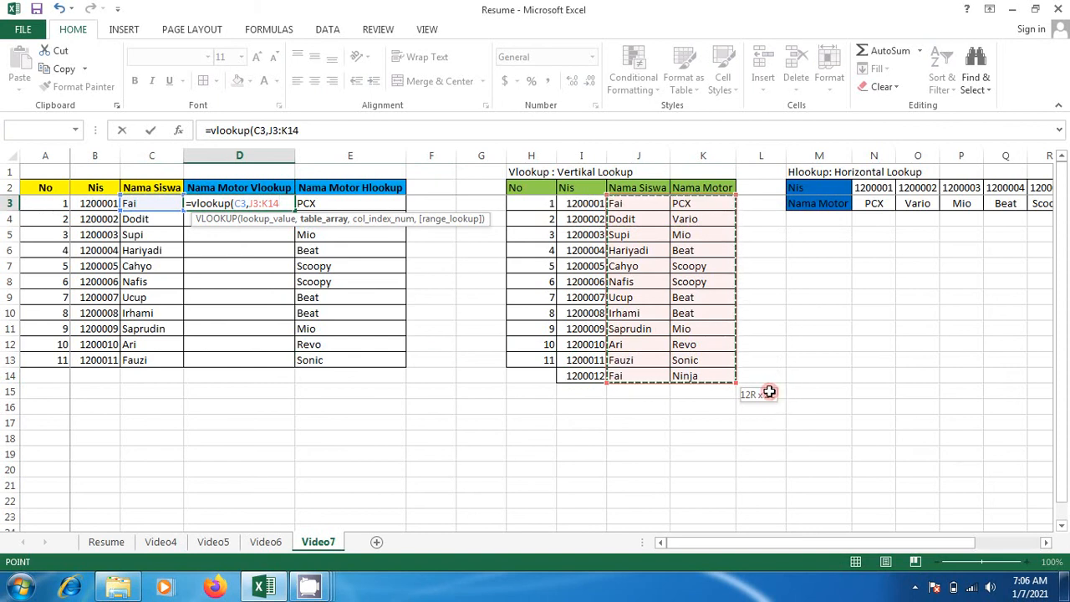
{"action": "key", "text": "F4"}
{"action": "type", "text": ",2,"}
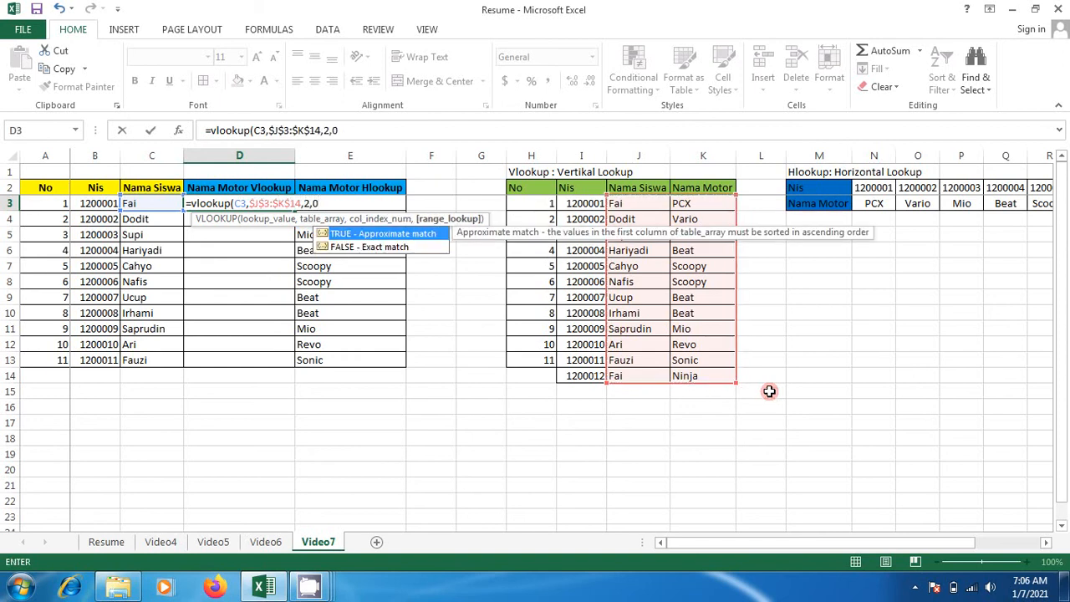
{"action": "type", "text": "0"}
{"action": "key", "text": "ctrl+Return"}
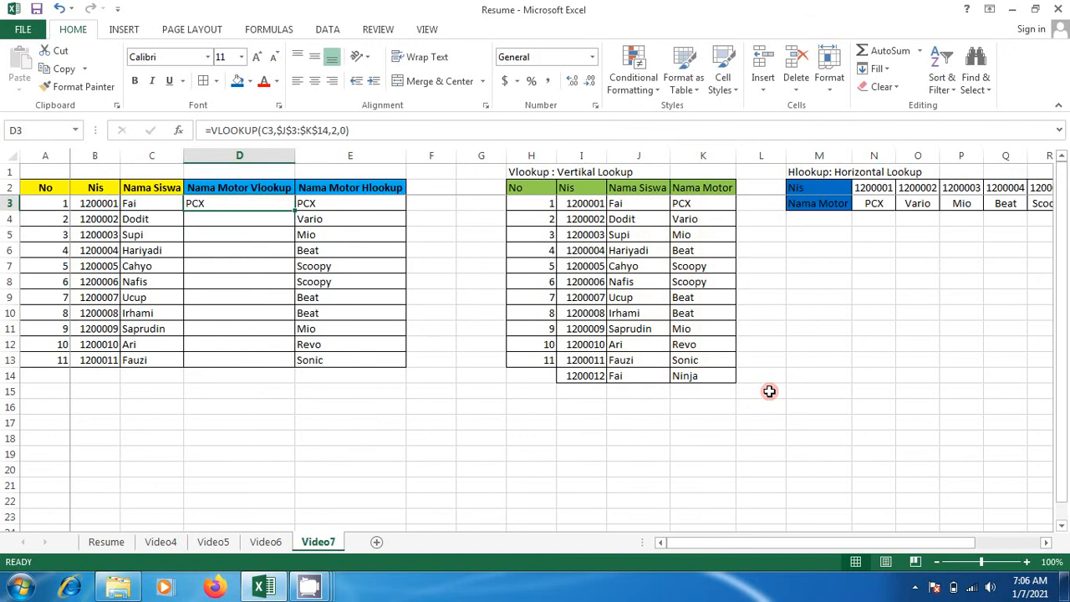
Copy the name-based VLOOKUP formula from D3 down through D13
{"action": "key", "text": "ctrl+c"}
{"action": "key", "text": "Down"}
{"action": "key", "text": "Down"}
{"action": "key", "text": "Down"}
{"action": "key", "text": "Down"}
{"action": "key", "text": "Down"}
{"action": "key", "text": "Down"}
{"action": "key", "text": "Down"}
{"action": "key", "text": "Down"}
{"action": "key", "text": "Down"}
{"action": "key", "text": "Down"}
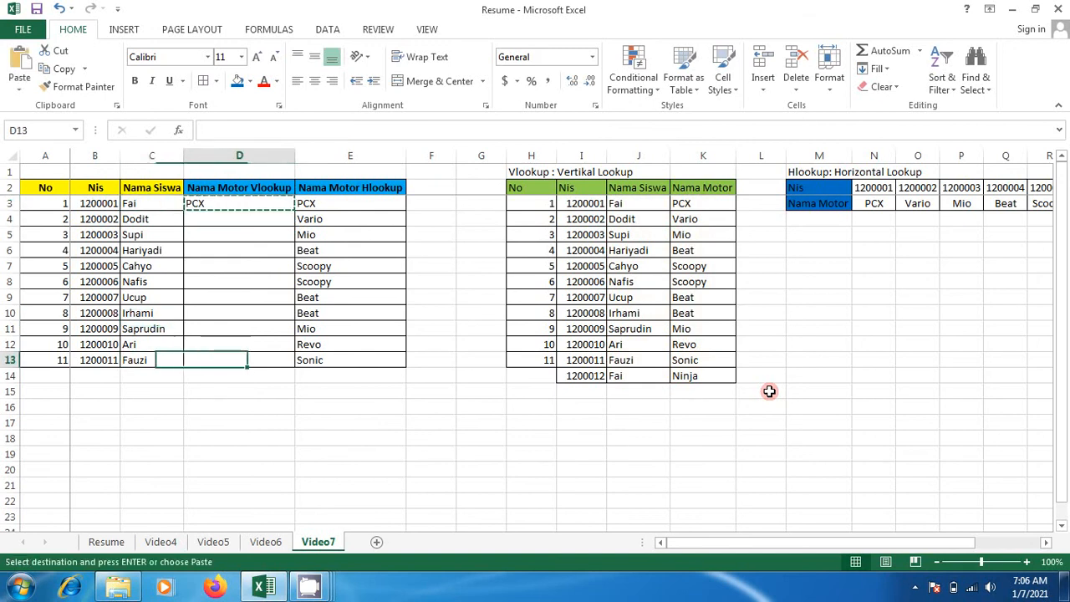
{"action": "key", "text": "ctrl+shift+Up"}
{"action": "key", "text": "Return"}
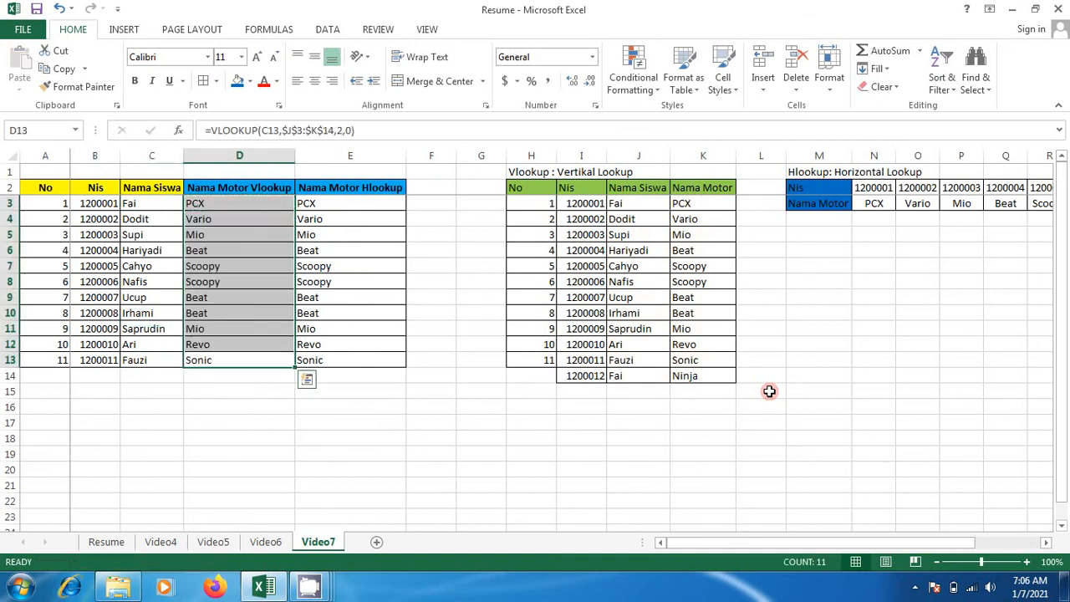
Copy the added row I14:K14 into the student table at B14:D14, undoing the misplaced paste at C14
{"action": "key", "text": "Down"}
{"action": "key", "text": "Left"}
{"action": "key", "text": "Right"}
{"action": "key", "text": "Right"}
{"action": "key", "text": "Right"}
{"action": "key", "text": "Right"}
{"action": "key", "text": "Right"}
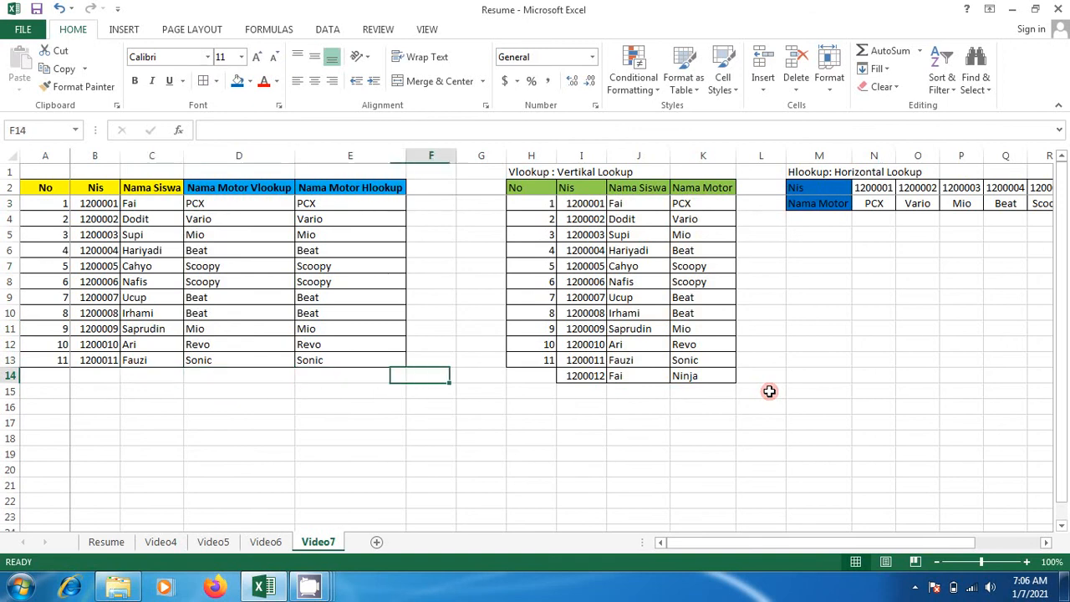
{"action": "key", "text": "Up"}
{"action": "key", "text": "Right"}
{"action": "key", "text": "Down"}
{"action": "key", "text": "shift+Right"}
{"action": "key", "text": "shift+Right"}
{"action": "key", "text": "ctrl+c"}
{"action": "key", "text": "Left"}
{"action": "key", "text": "Left"}
{"action": "key", "text": "Left"}
{"action": "key", "text": "Left"}
{"action": "key", "text": "Left"}
{"action": "key", "text": "Left"}
{"action": "key", "text": "Left"}
{"action": "key", "text": "Left"}
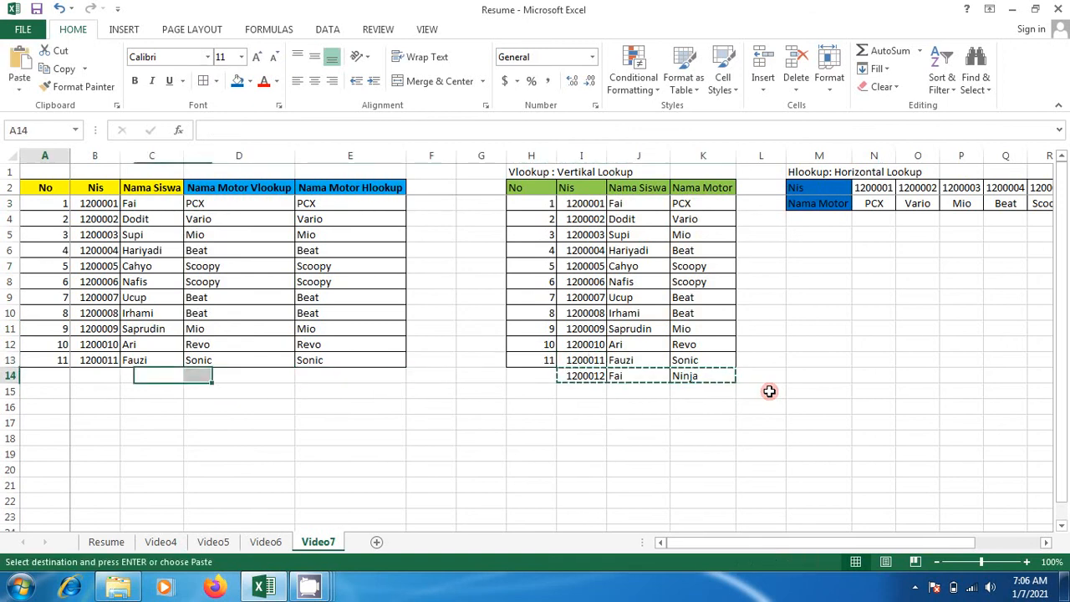
{"action": "key", "text": "Right"}
{"action": "key", "text": "Right"}
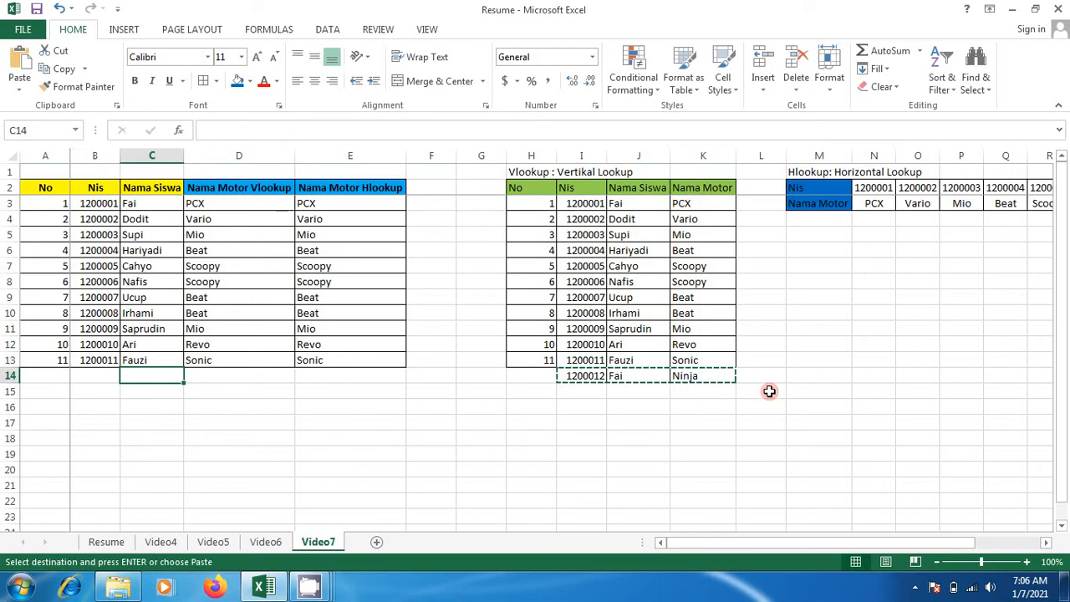
{"action": "key", "text": "Return"}
{"action": "key", "text": "Left"}
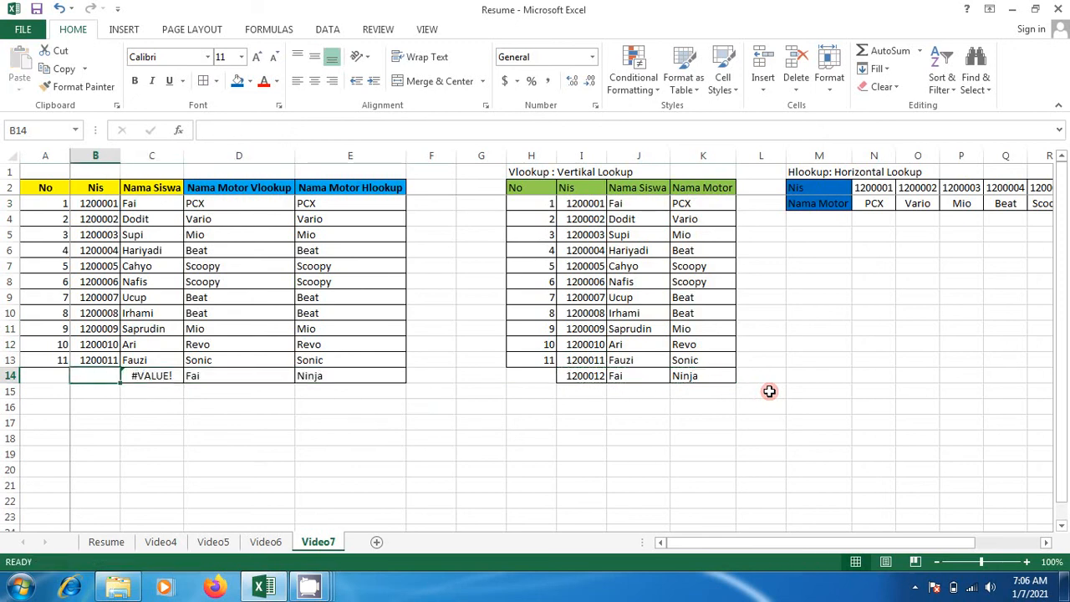
{"action": "key", "text": "ctrl+z"}
{"action": "key", "text": "Return"}
{"action": "key", "text": "Right"}
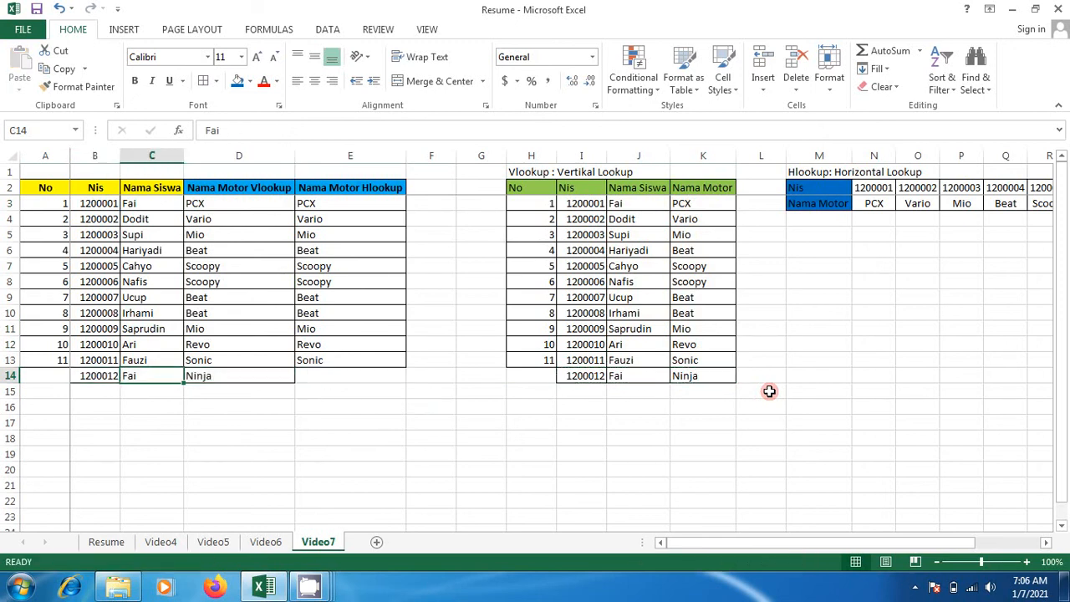
Replace the pasted motorcycle name in D14 with the VLOOKUP formula copied from D13
{"action": "key", "text": "Left"}
{"action": "key", "text": "Right"}
{"action": "key", "text": "Right"}
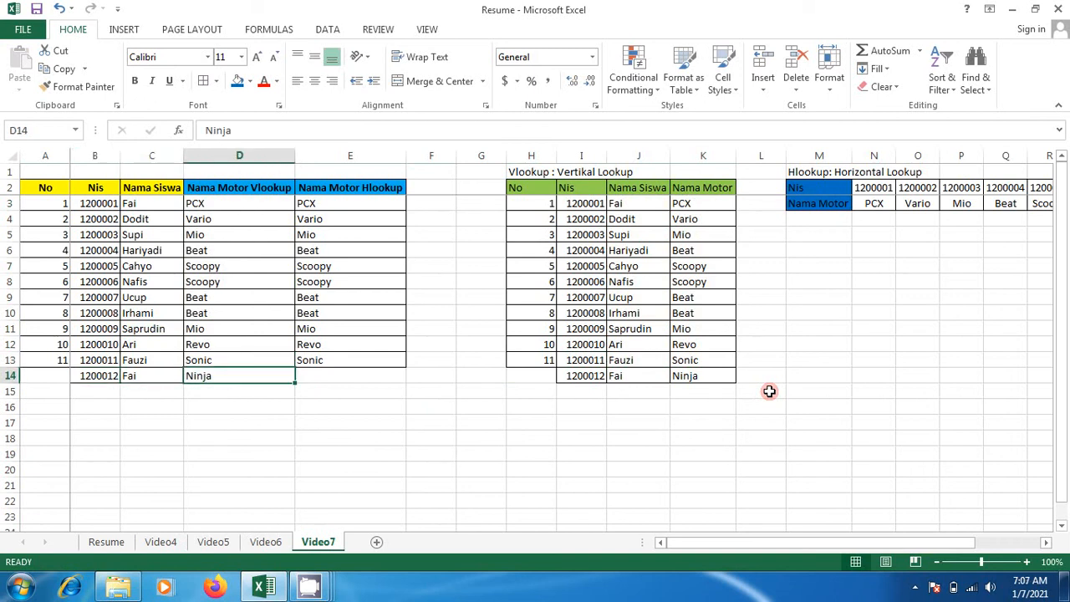
{"action": "key", "text": "Delete"}
{"action": "key", "text": "Up"}
{"action": "key", "text": "ctrl+c"}
{"action": "key", "text": "Down"}
{"action": "key", "text": "Return"}
{"action": "key", "text": "Down"}
Compare the duplicate student names in C3 and C14 with the VLOOKUP results in D3 and D14
{"action": "key", "text": "Up"}
{"action": "key", "text": "Up"}
{"action": "key", "text": "Up"}
{"action": "key", "text": "Up"}
{"action": "key", "text": "Up"}
{"action": "key", "text": "Up"}
{"action": "key", "text": "Up"}
{"action": "key", "text": "Up"}
{"action": "key", "text": "Up"}
{"action": "key", "text": "Up"}
{"action": "key", "text": "Up"}
{"action": "key", "text": "Up"}
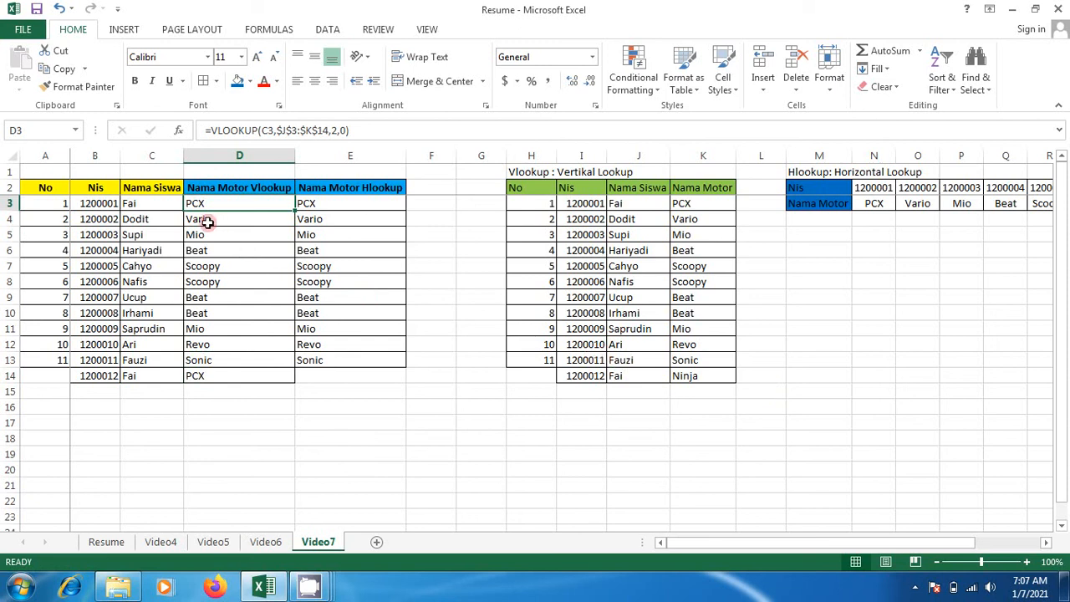
{"action": "left_click", "coordinate": [163, 204]}
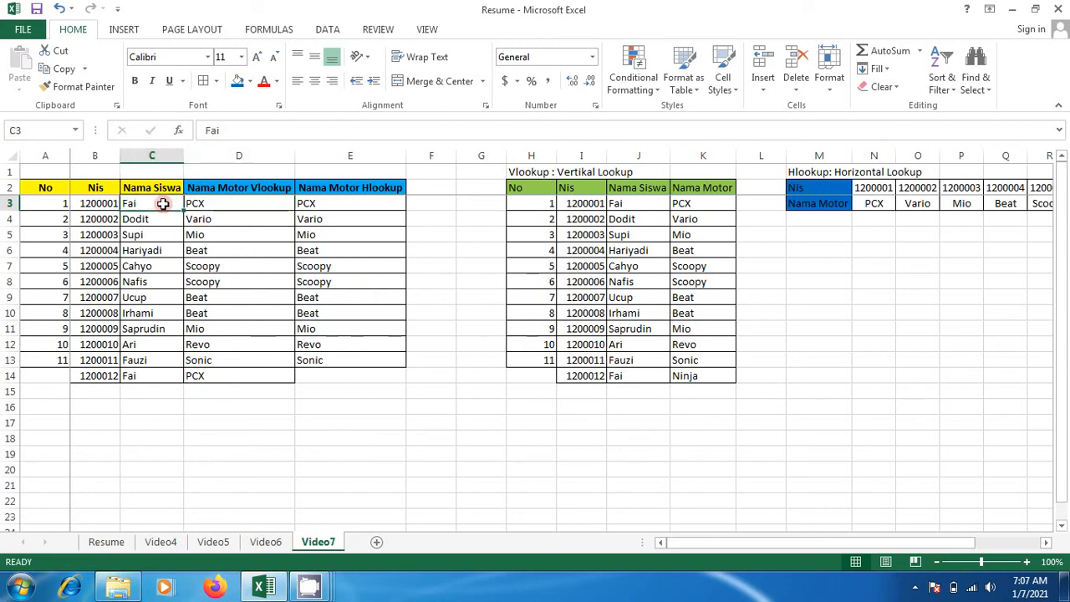
{"action": "left_click", "coordinate": [145, 372]}
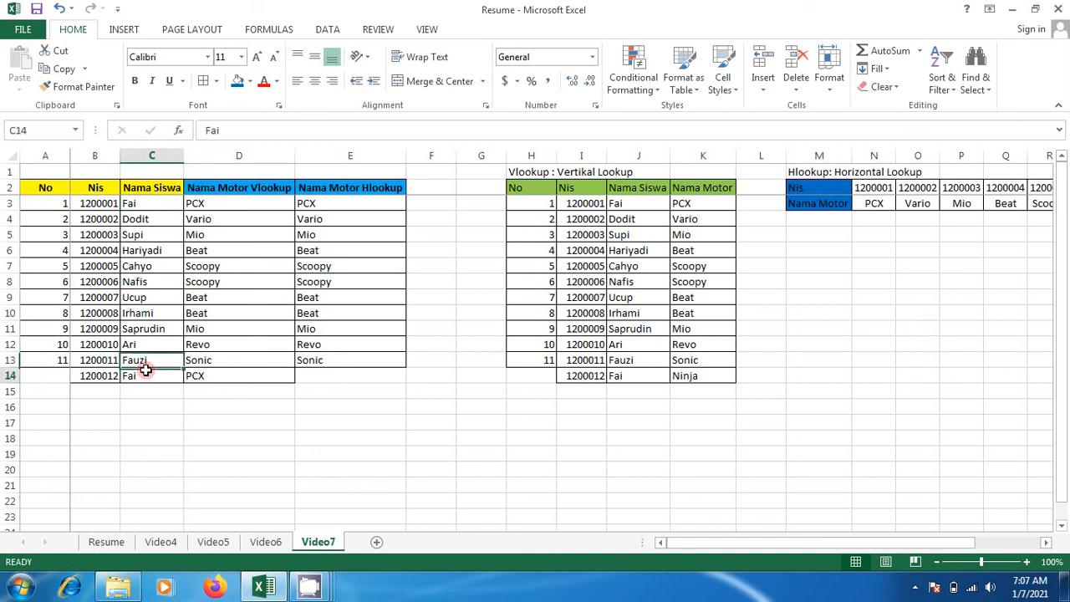
{"action": "left_click", "coordinate": [152, 204]}
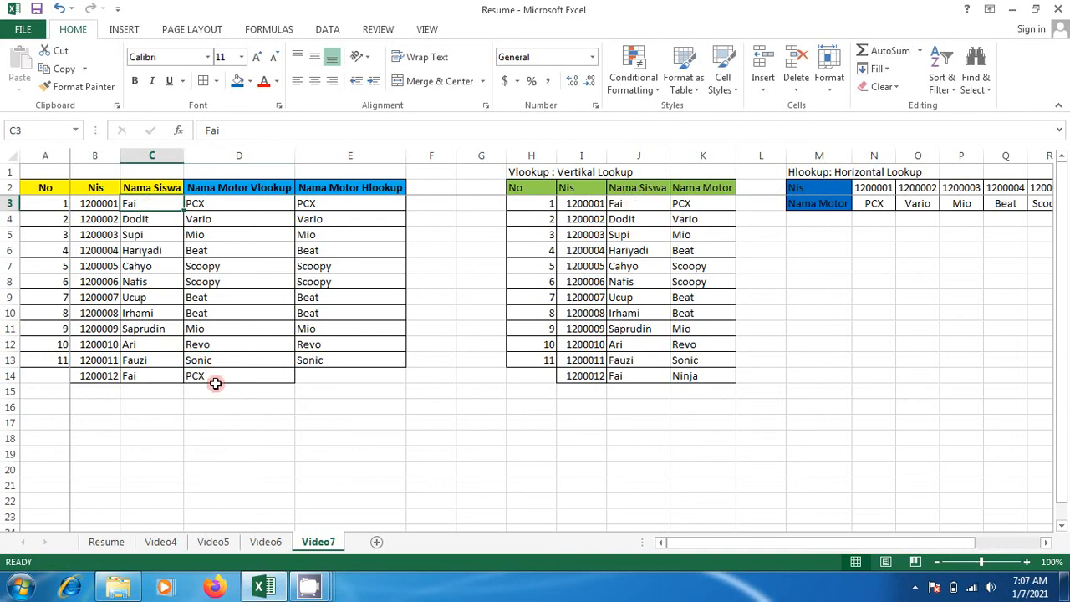
{"action": "left_click", "coordinate": [166, 376]}
{"action": "left_click", "coordinate": [201, 376]}
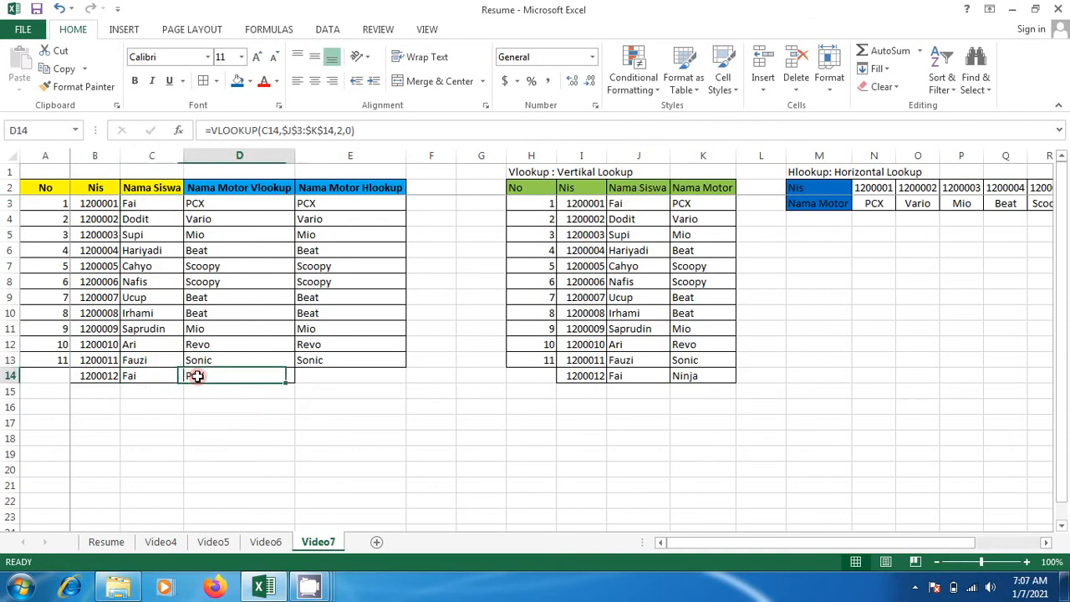
Compare the VLOOKUP result in D14 with the lookup table's motorcycles in K14 and K3, and review the column D formulas
{"action": "left_click", "coordinate": [692, 377]}
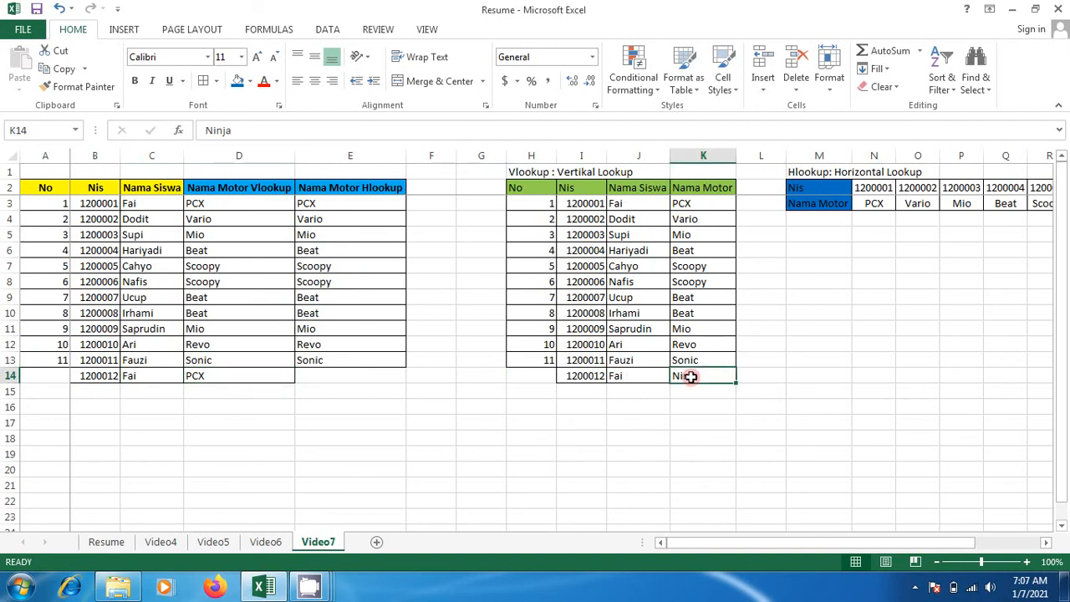
{"action": "left_click", "coordinate": [263, 368]}
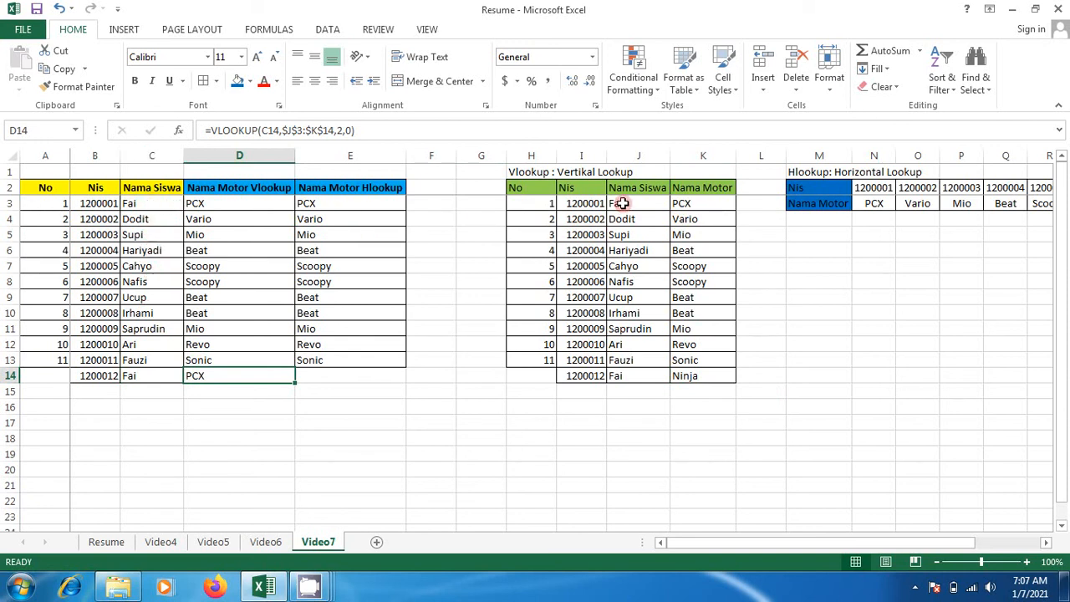
{"action": "left_click", "coordinate": [701, 204]}
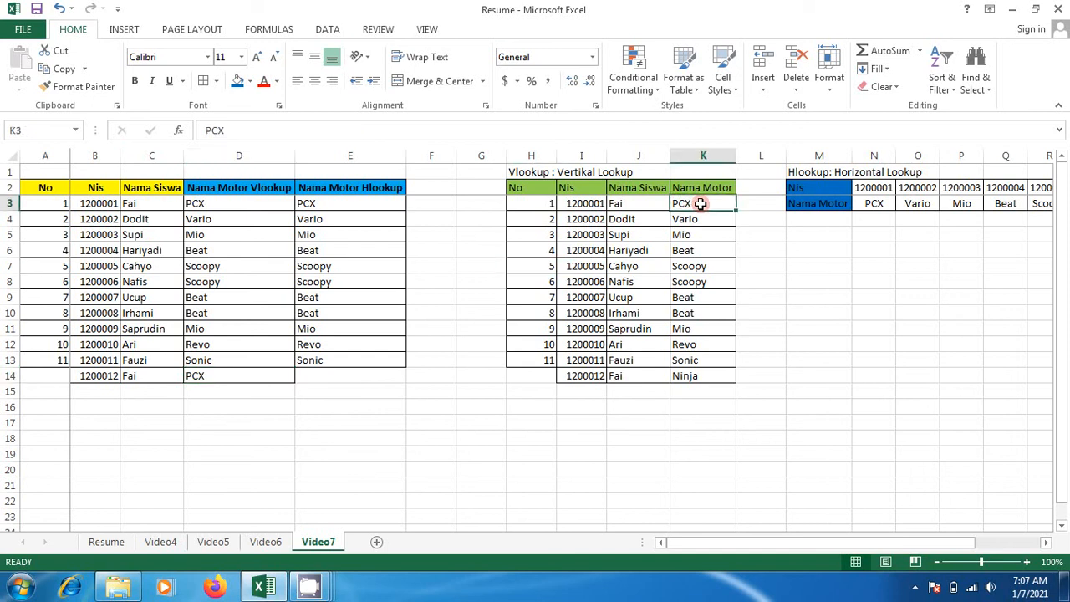
{"action": "left_click", "coordinate": [688, 373]}
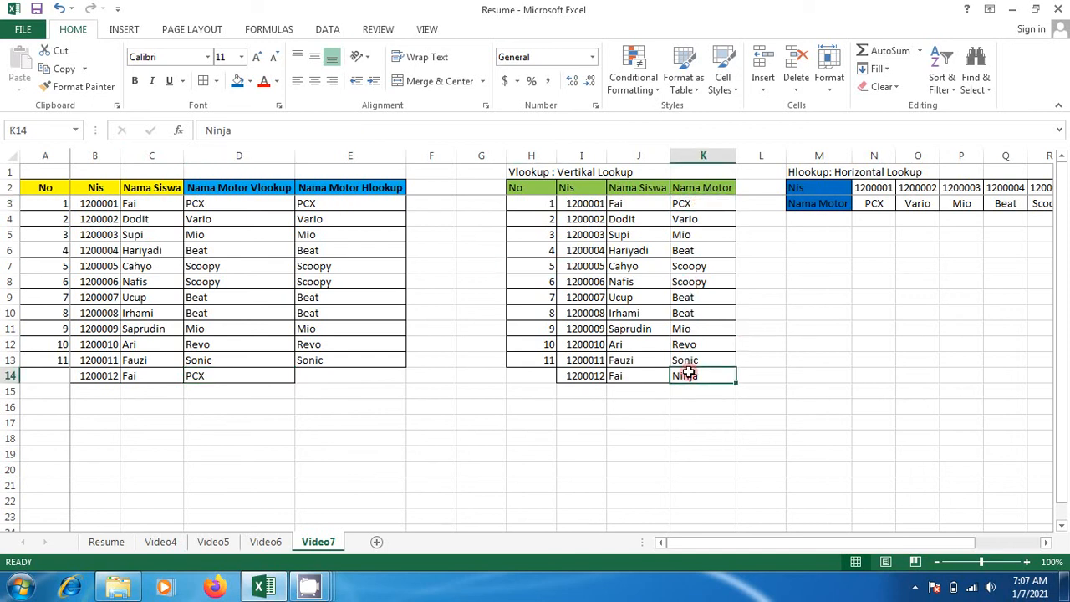
{"action": "left_click", "coordinate": [714, 202]}
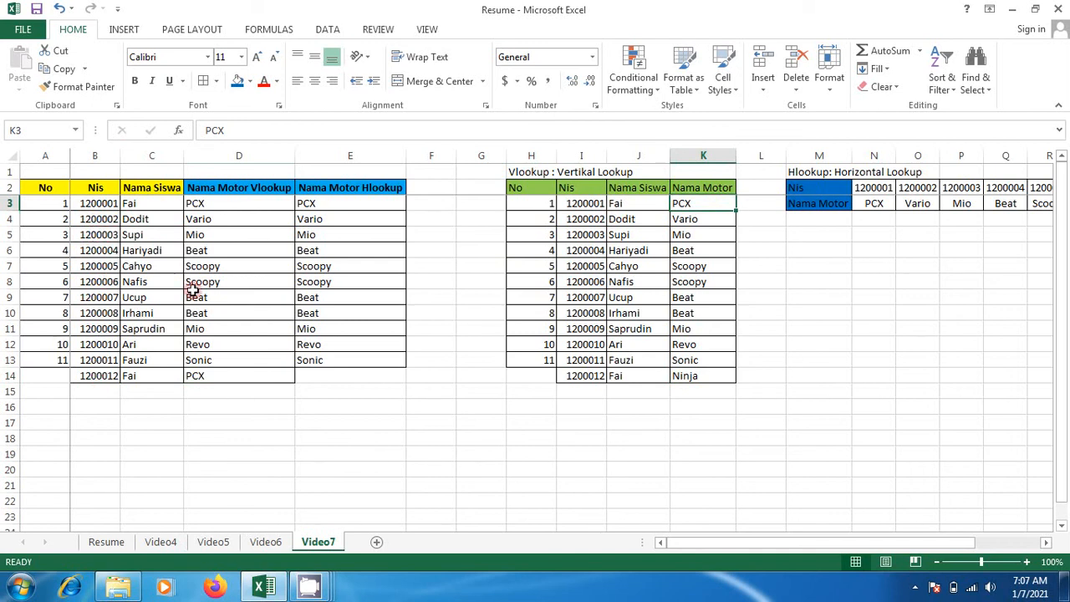
{"action": "left_click", "coordinate": [268, 381]}
{"action": "key", "text": "Up"}
{"action": "key", "text": "Up"}
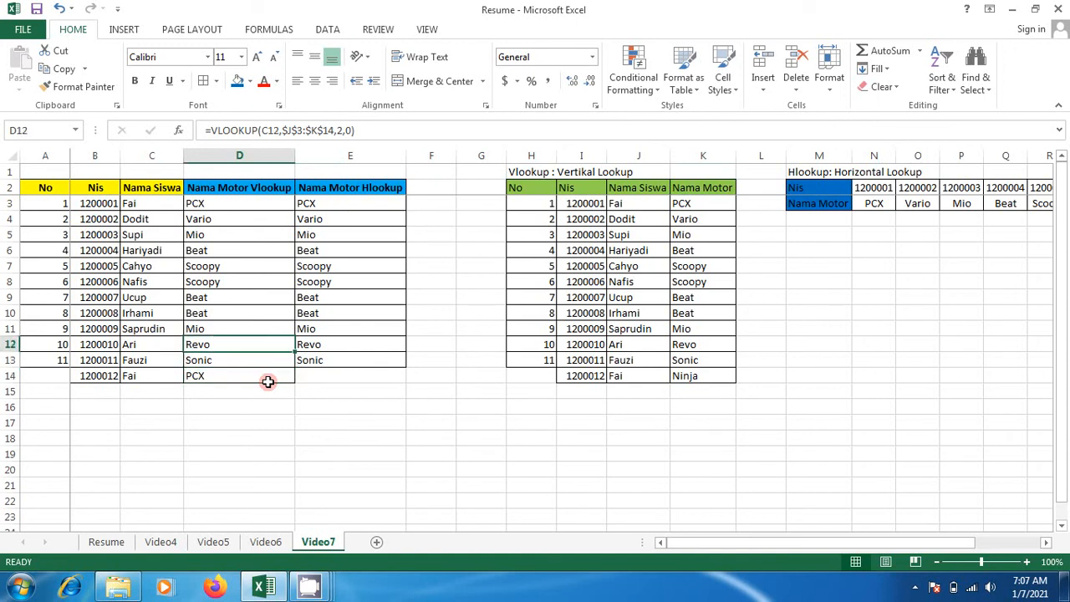
{"action": "key", "text": "Down"}
{"action": "key", "text": "Down"}
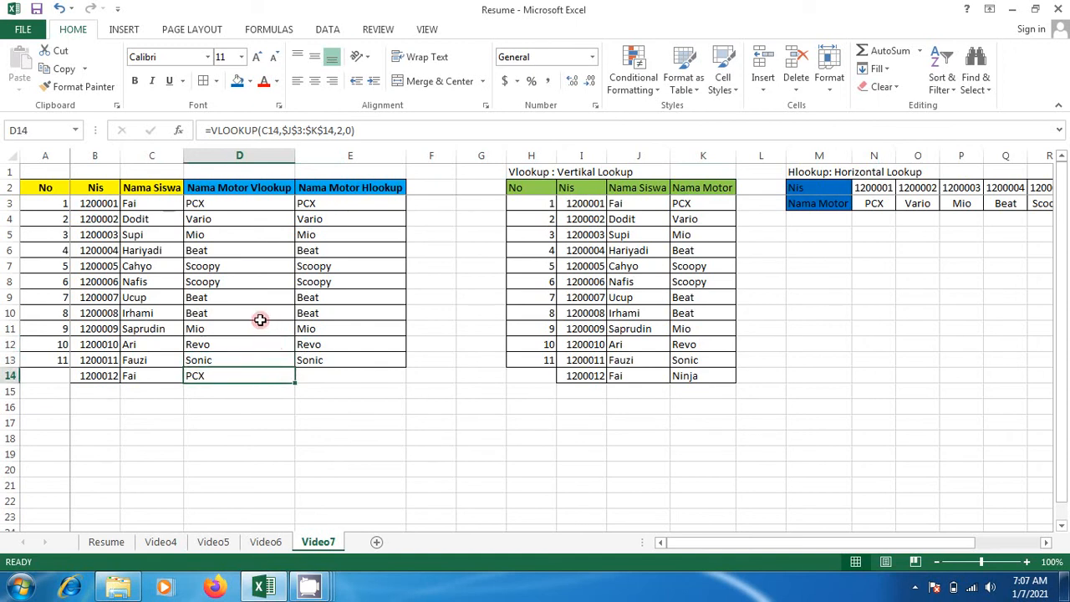
{"action": "key", "text": "ctrl+Up"}
{"action": "key", "text": "Down"}
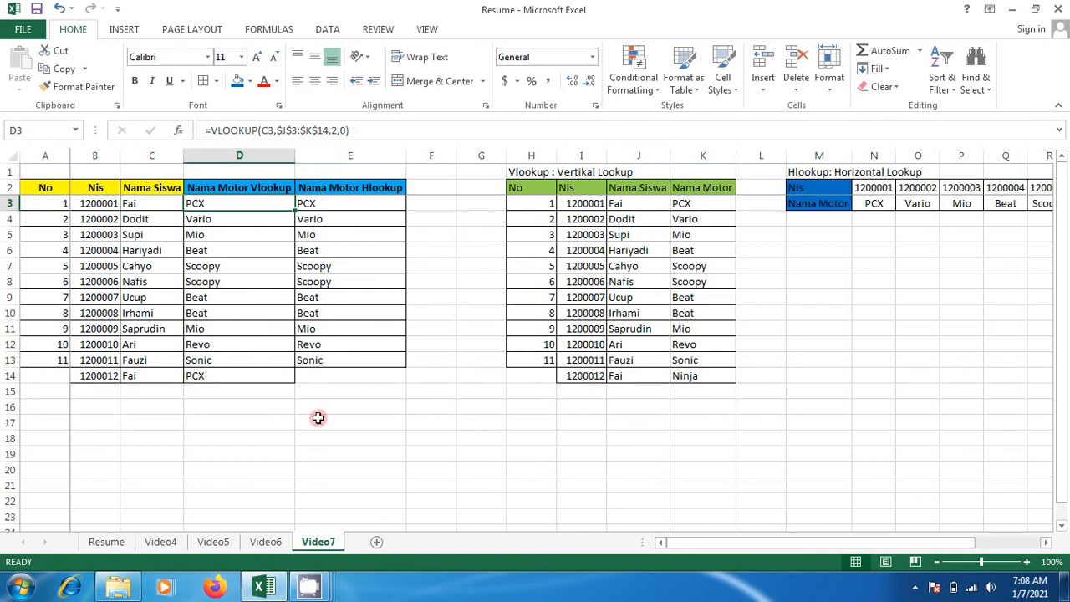